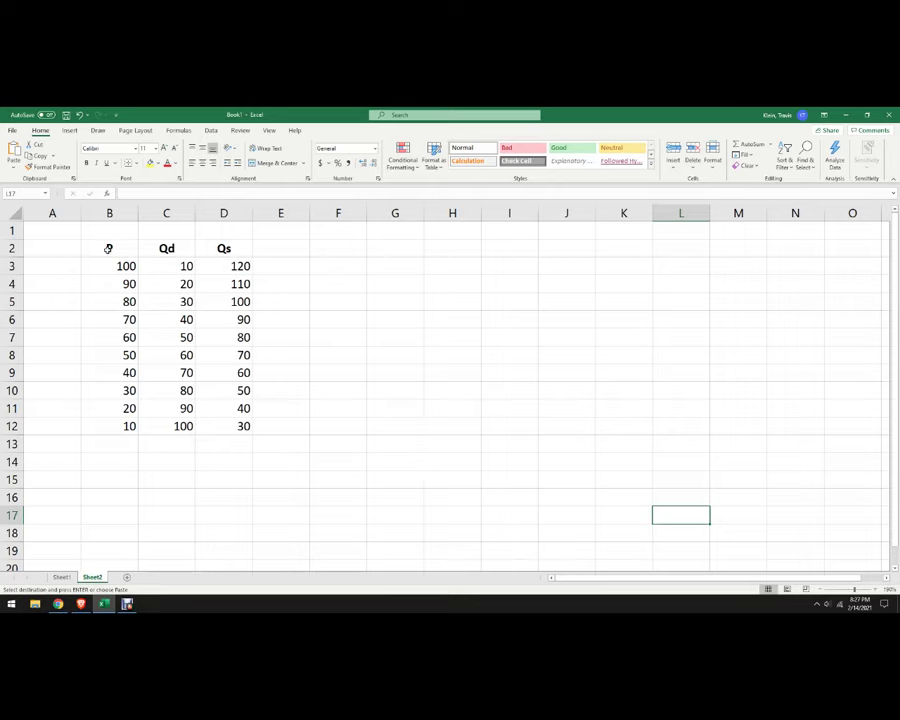
drag(106, 252, 110, 428)
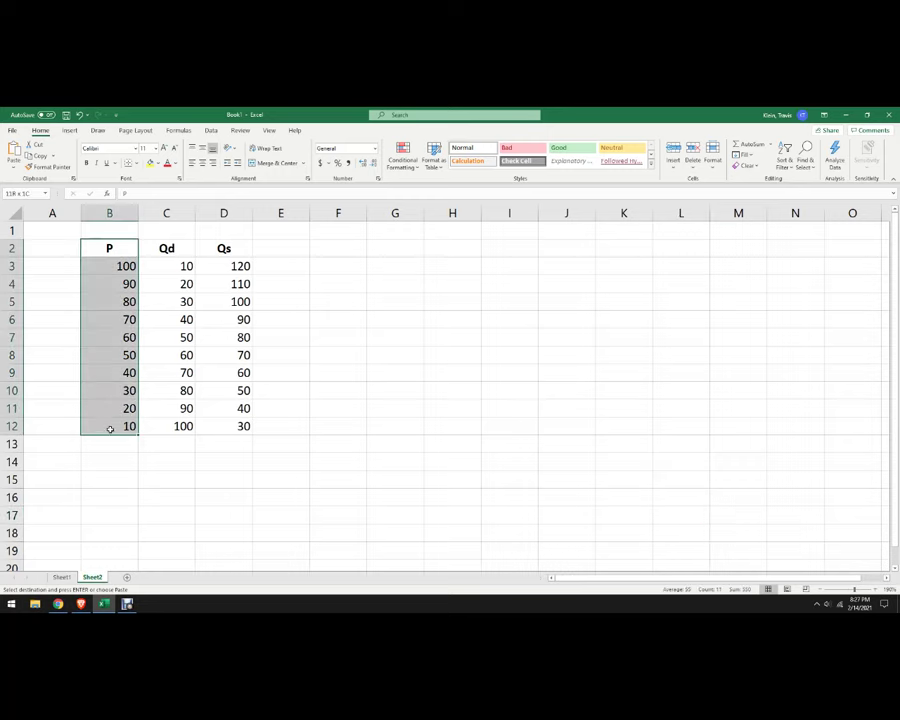
drag(166, 248, 173, 426)
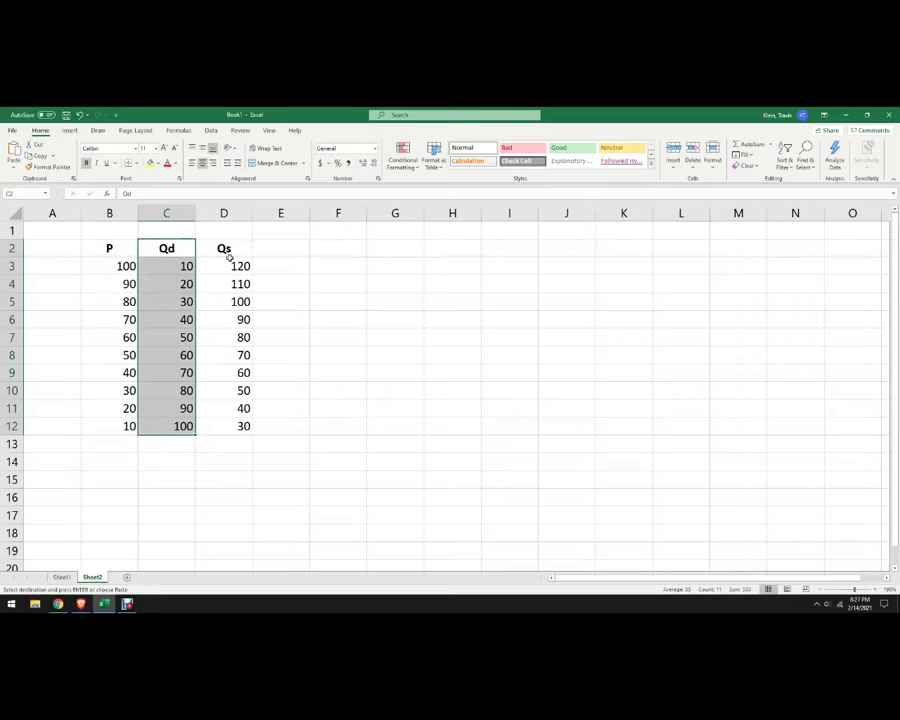
drag(227, 249, 231, 426)
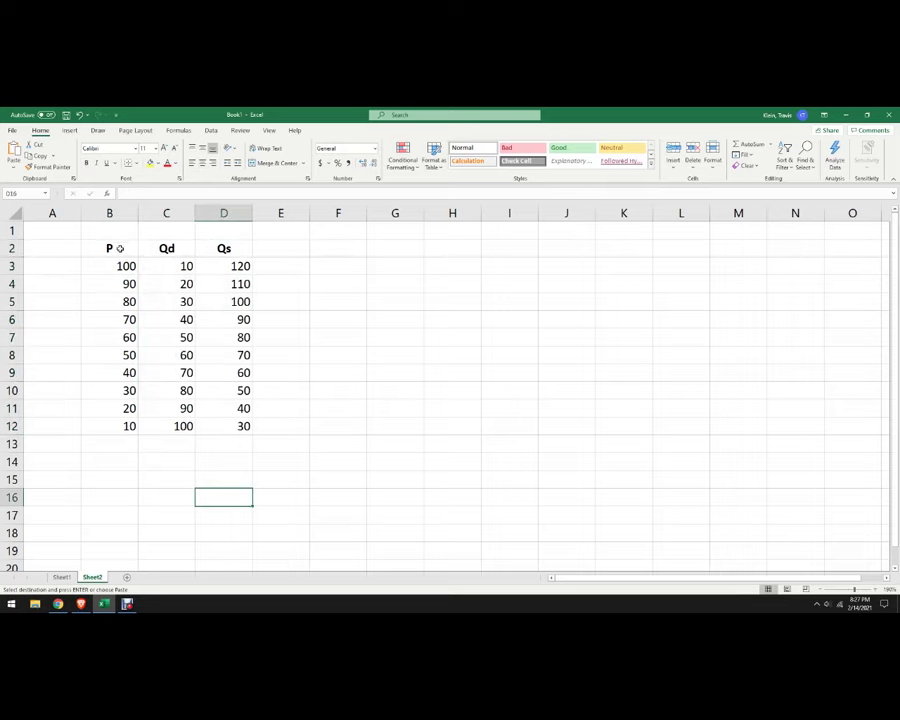
Insert a scatter chart with straight lines and markers from B2:D12 and place it beside the data table
drag(115, 248, 227, 430)
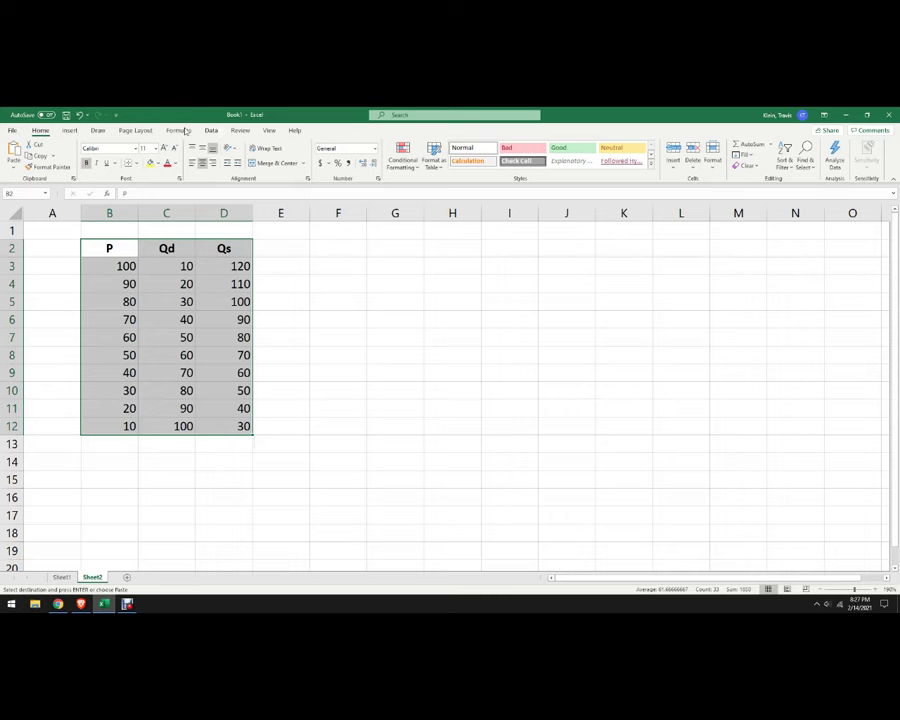
click(69, 131)
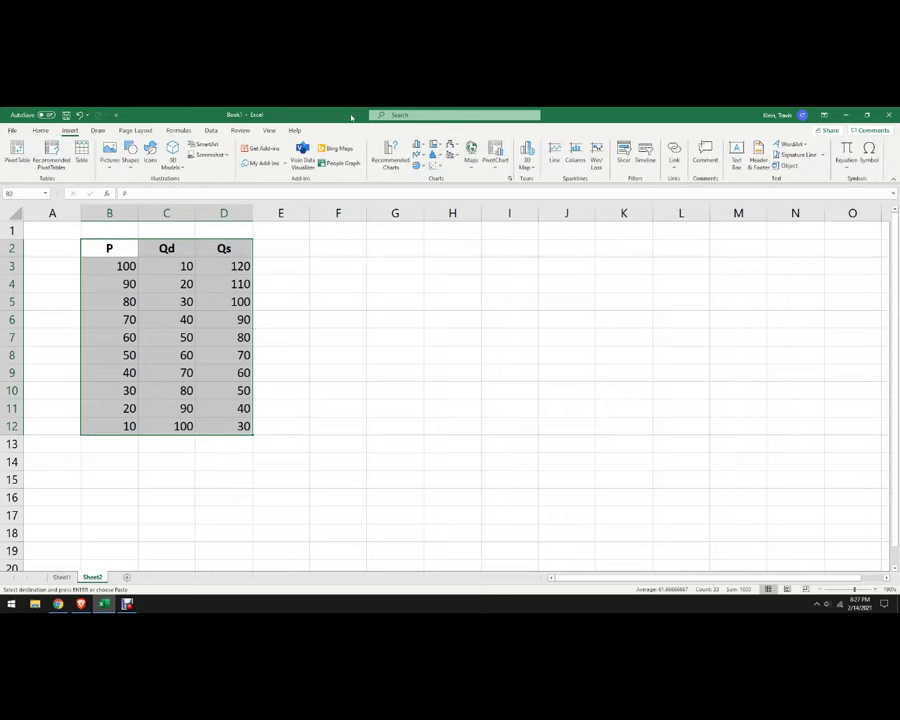
click(436, 167)
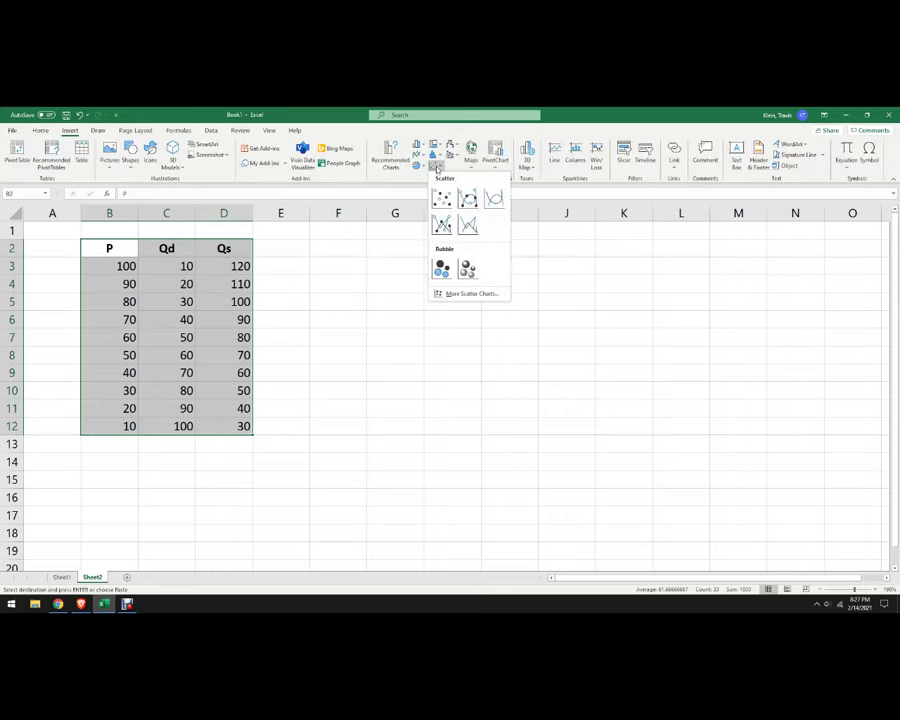
click(443, 227)
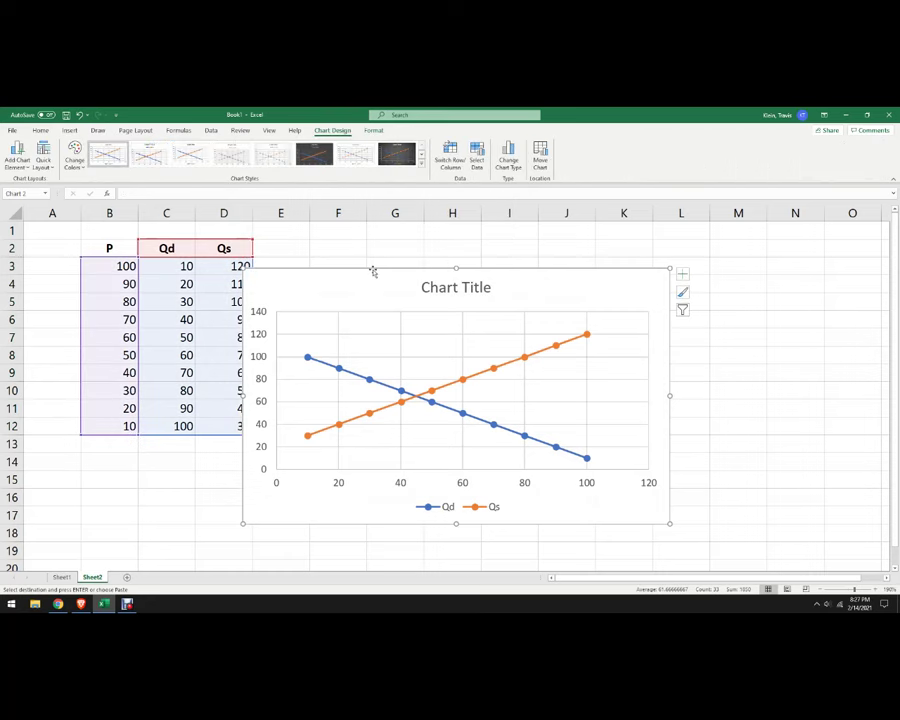
mouse_move(372, 268)
mouse_down()
mouse_move(390, 283)
mouse_move(383, 266)
mouse_up()
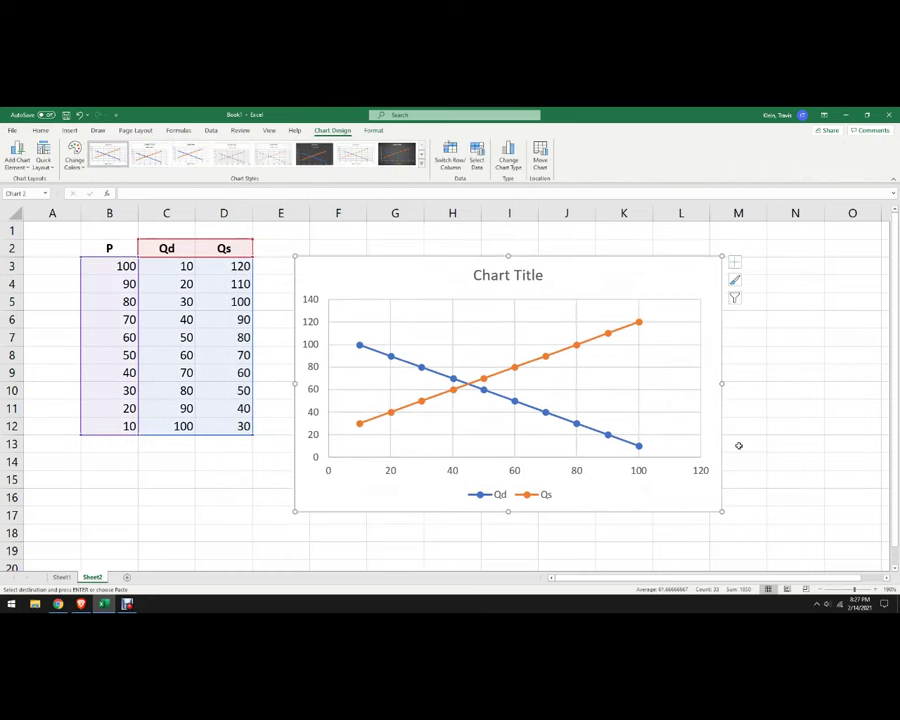
click(771, 386)
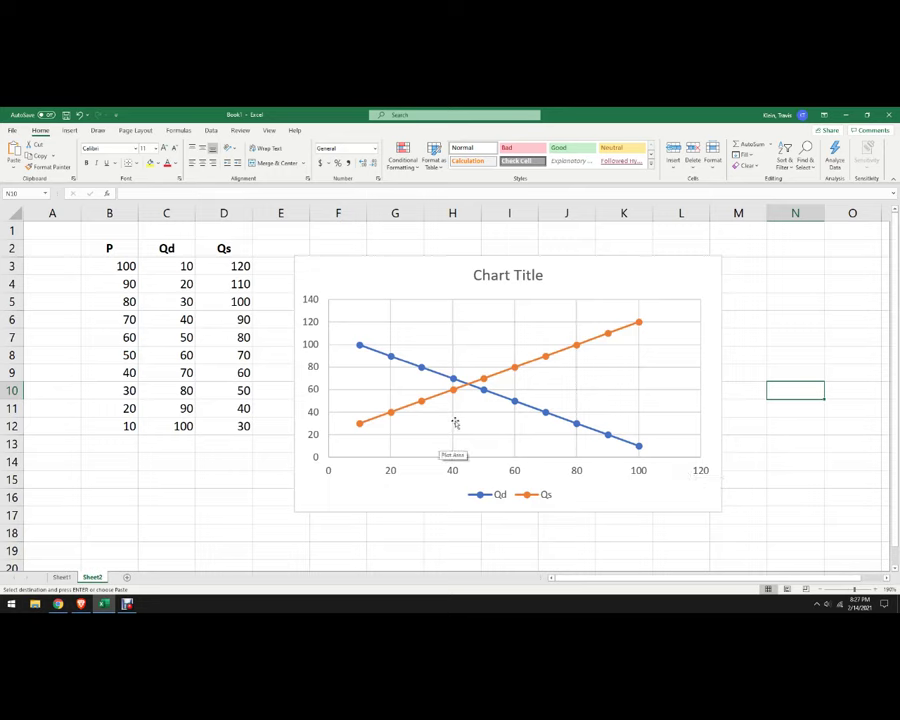
Edit the Qd series in the chart's data source and set its X values to C3:C12 on Sheet2
right_click(475, 355)
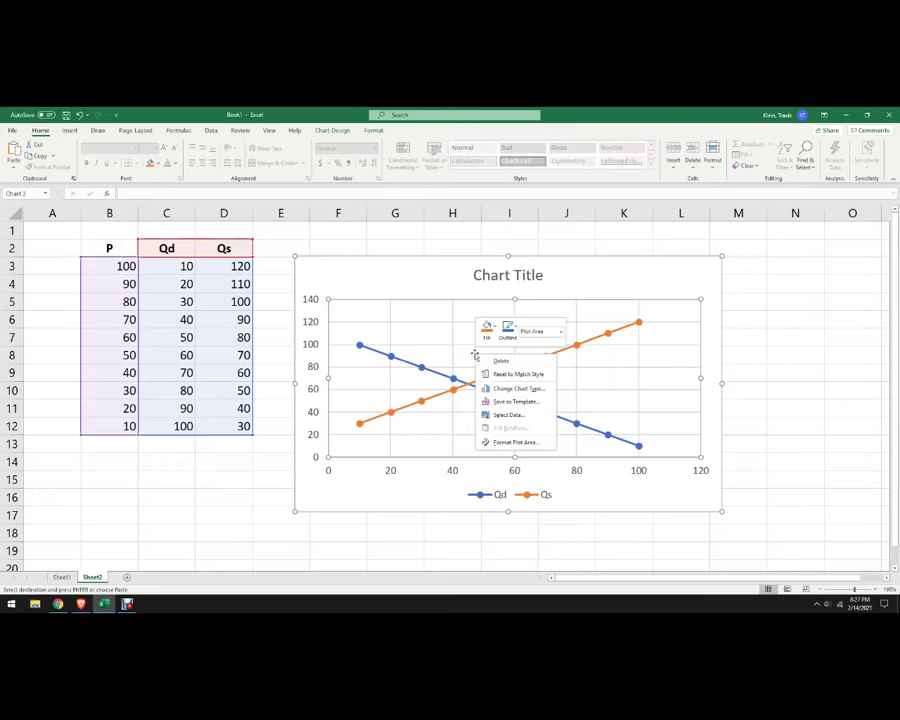
click(505, 416)
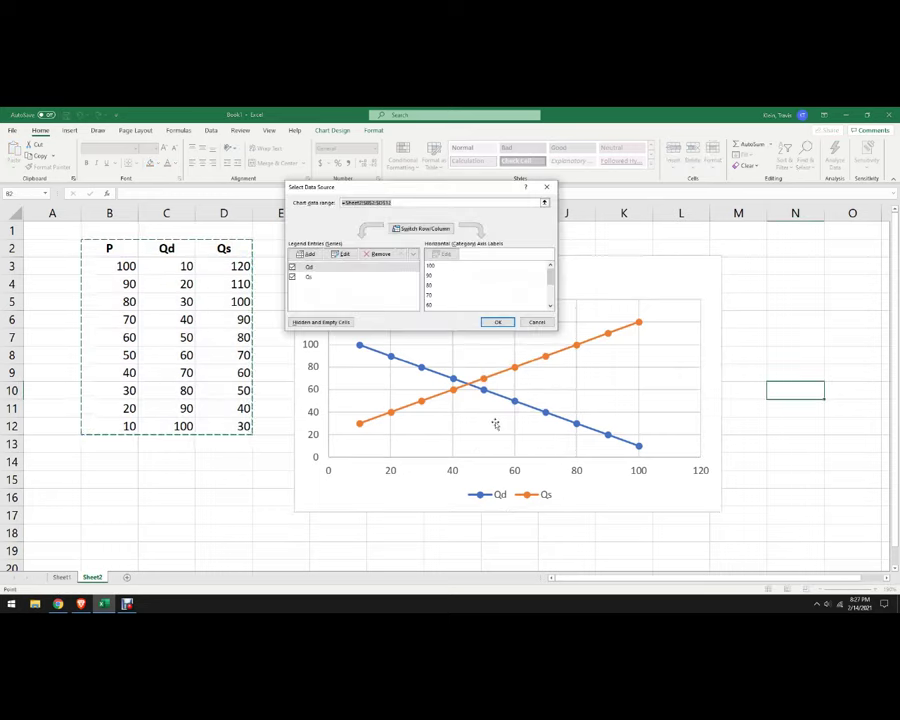
click(316, 268)
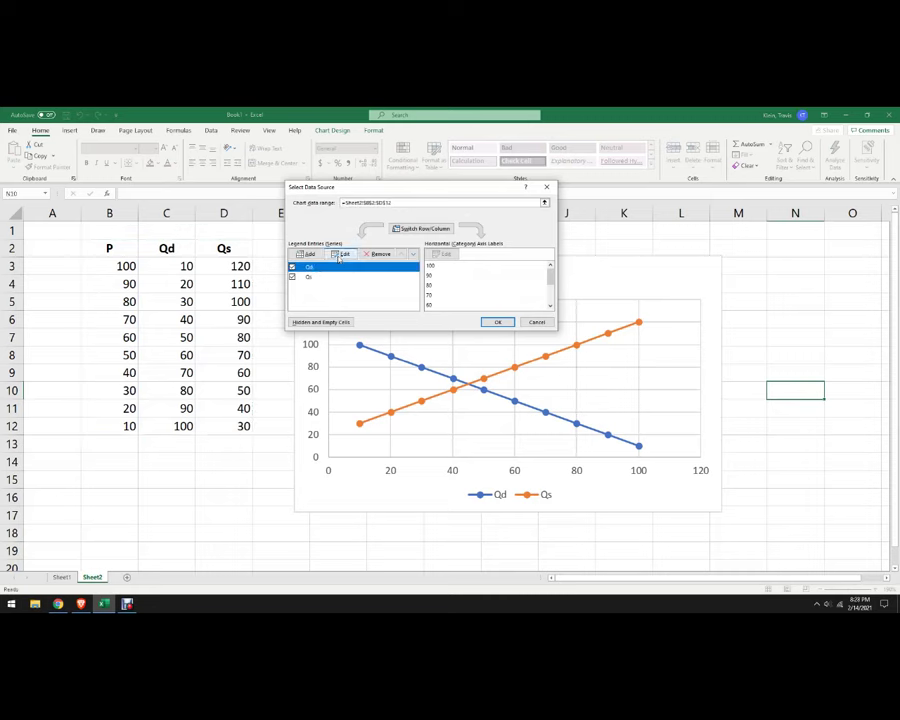
click(341, 254)
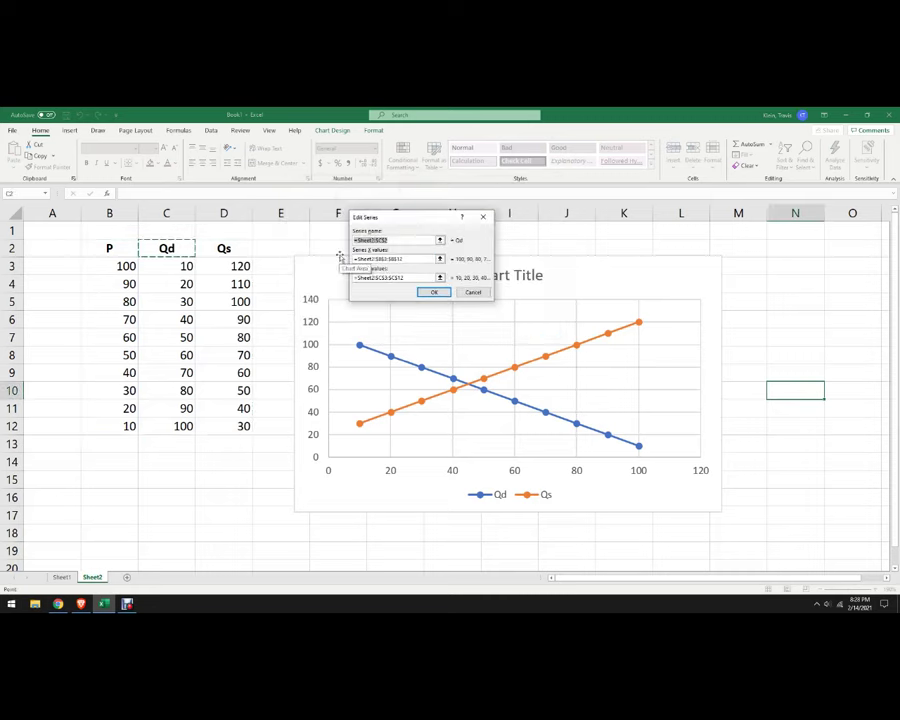
click(370, 259)
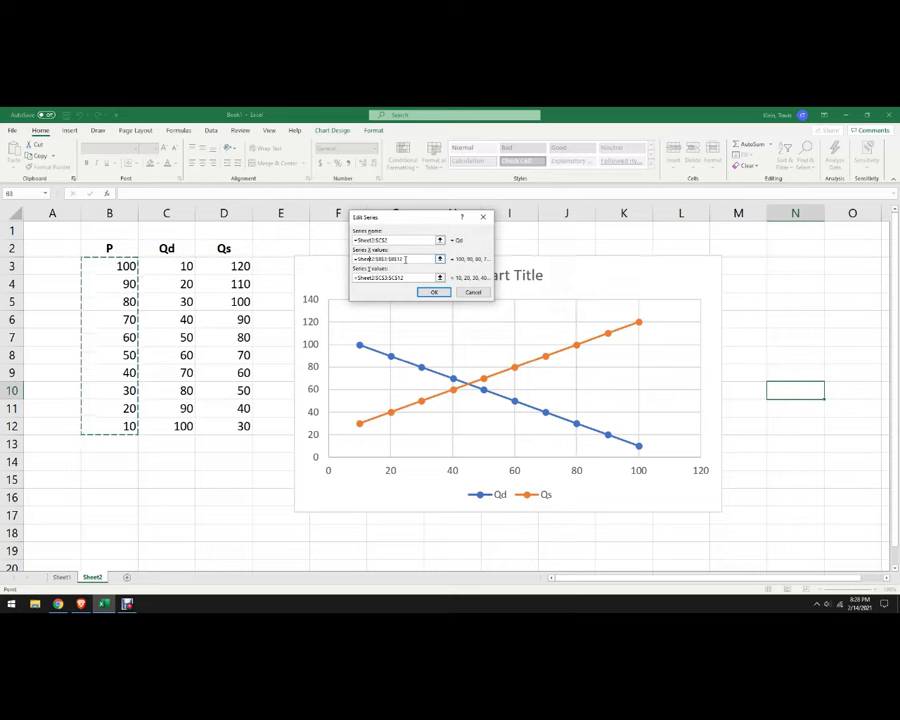
drag(406, 259, 360, 259)
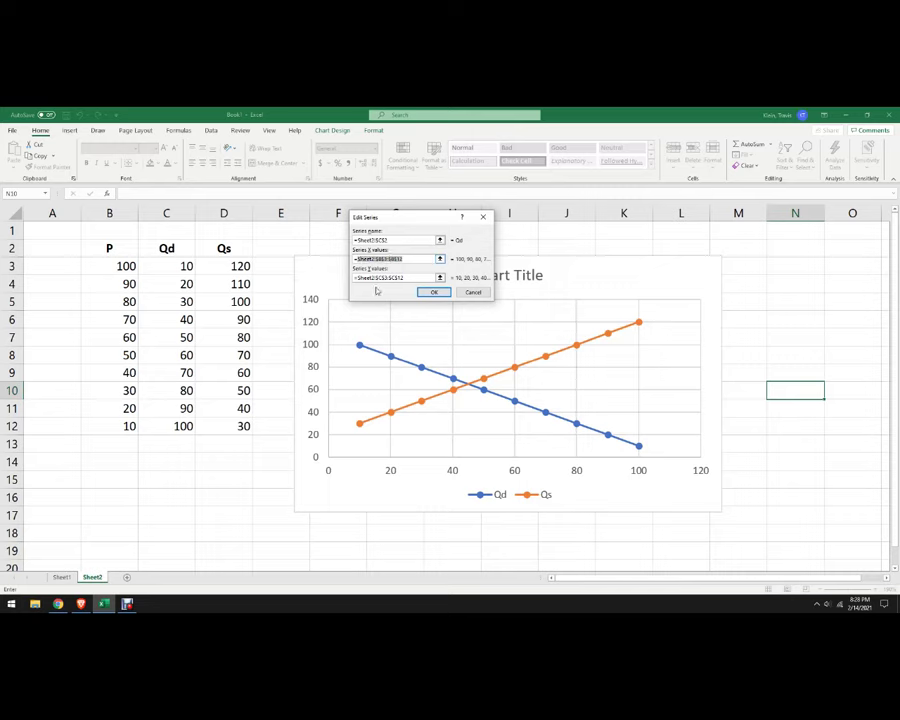
key(BackSpace)
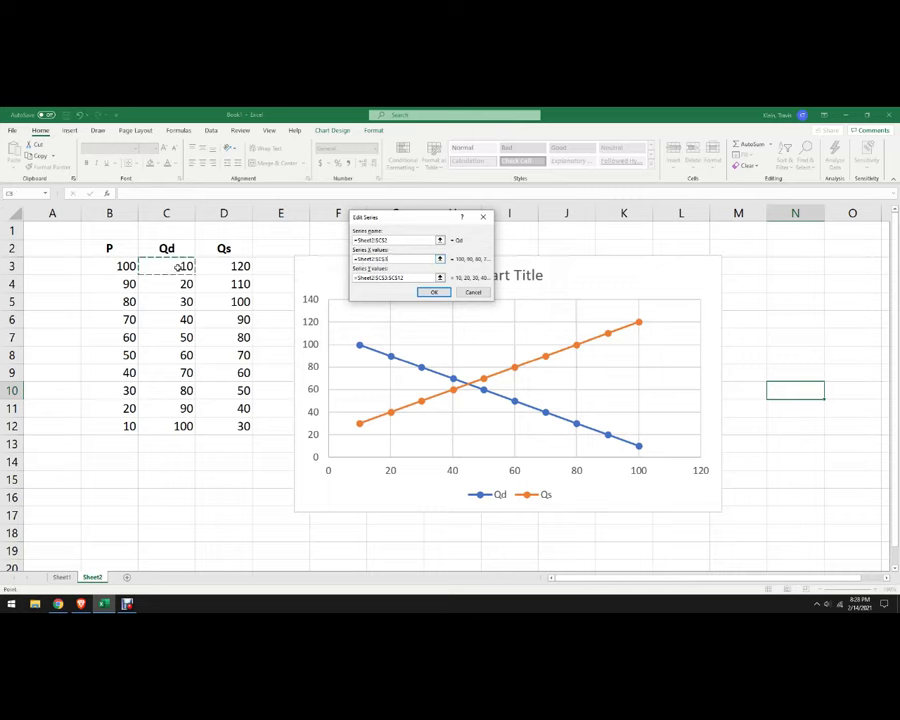
drag(183, 266, 185, 428)
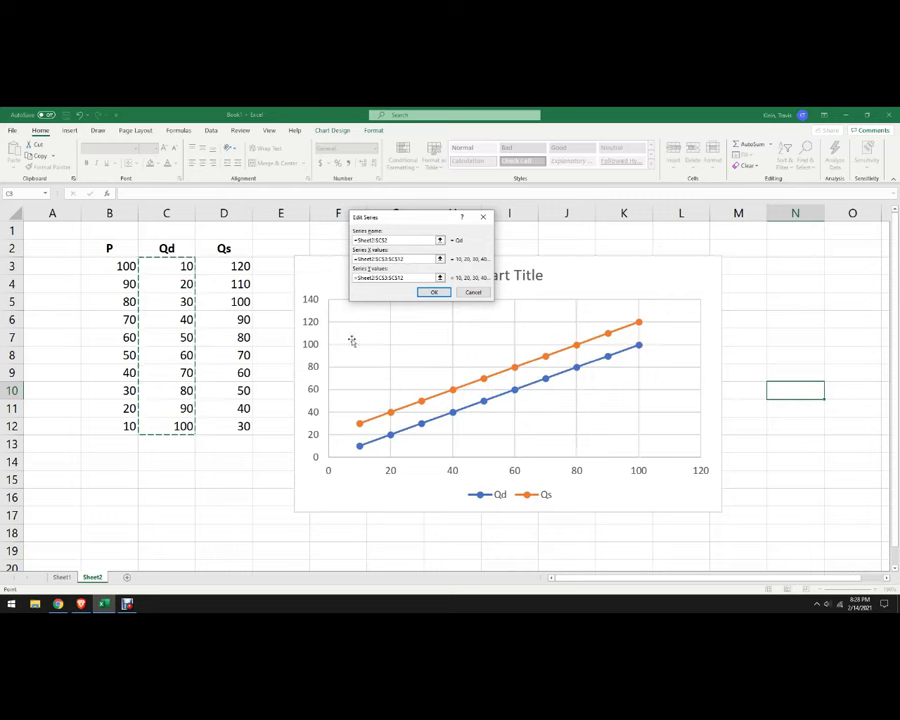
Set the Qd series' Y values to the prices in B3:B12 and accept the series edit
click(405, 277)
drag(405, 277, 358, 279)
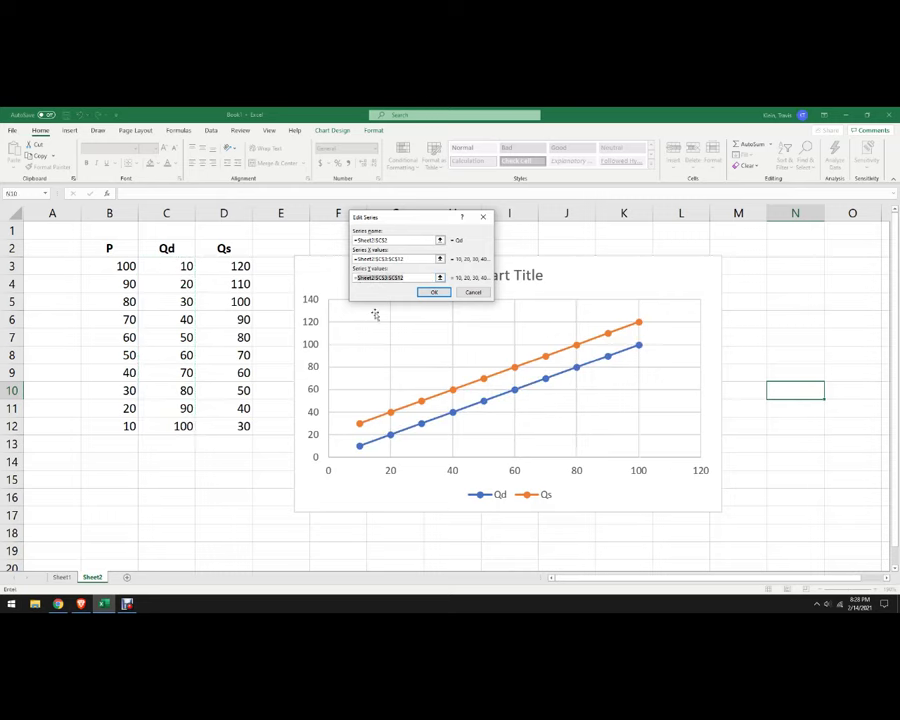
drag(125, 266, 125, 424)
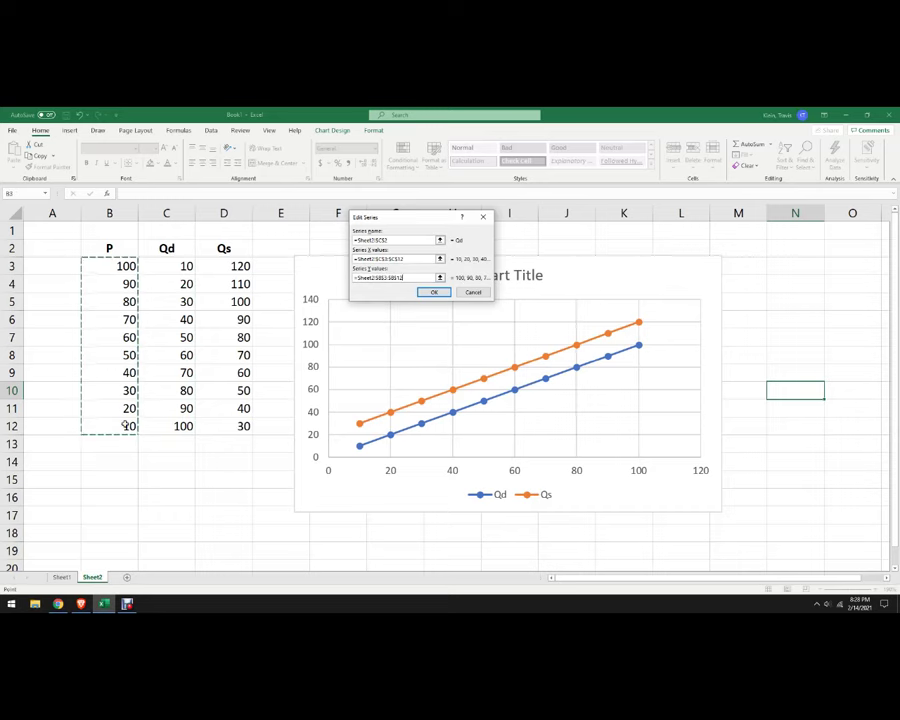
click(424, 293)
Edit the Qs series and set its X values to D3:D12 on Sheet2
click(311, 278)
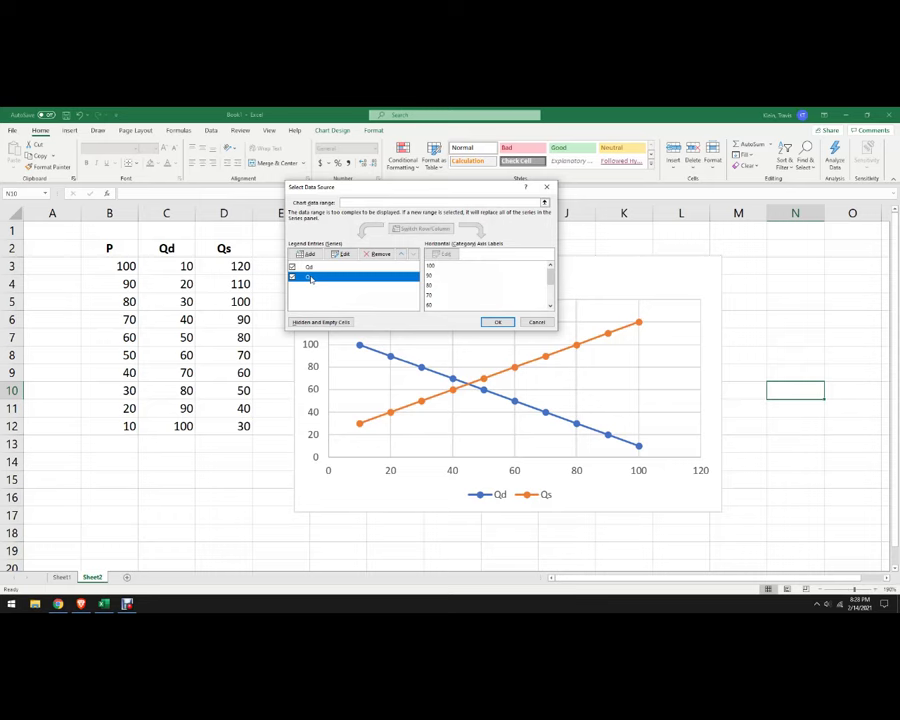
click(342, 254)
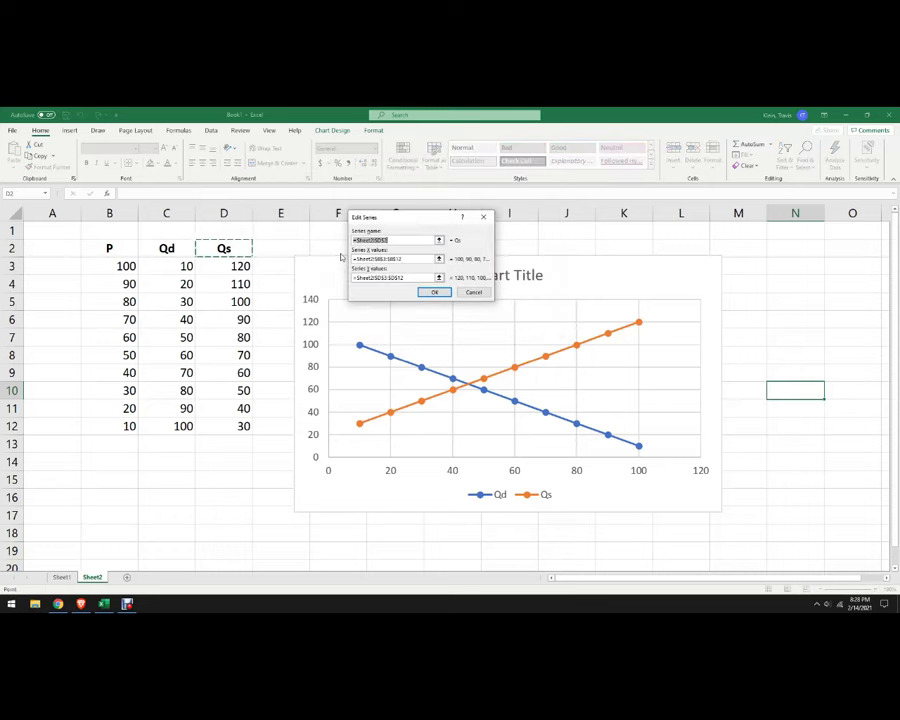
click(362, 258)
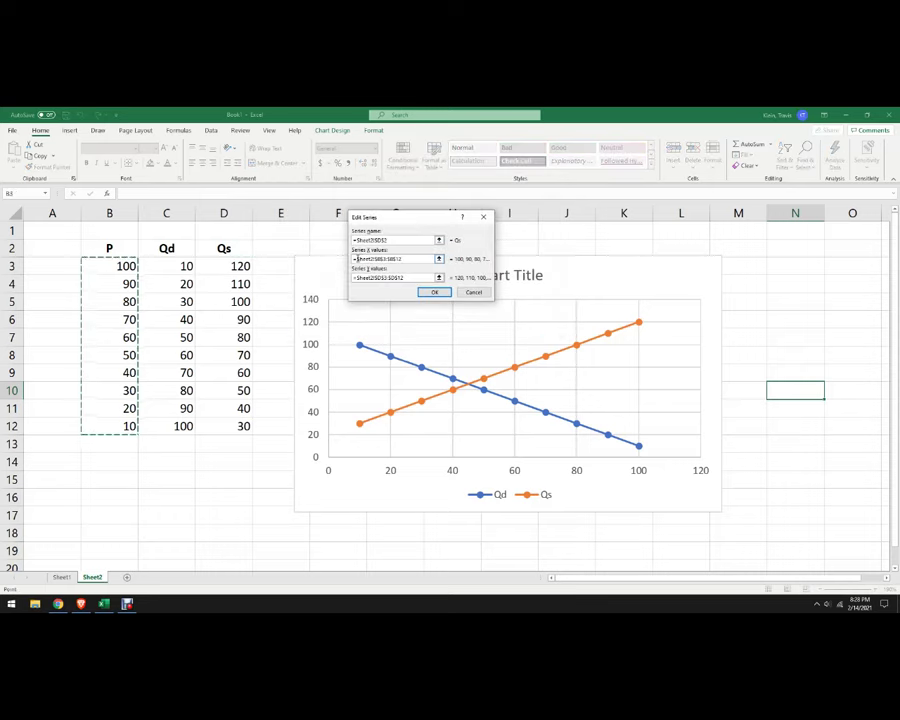
drag(356, 258, 415, 285)
text(=)
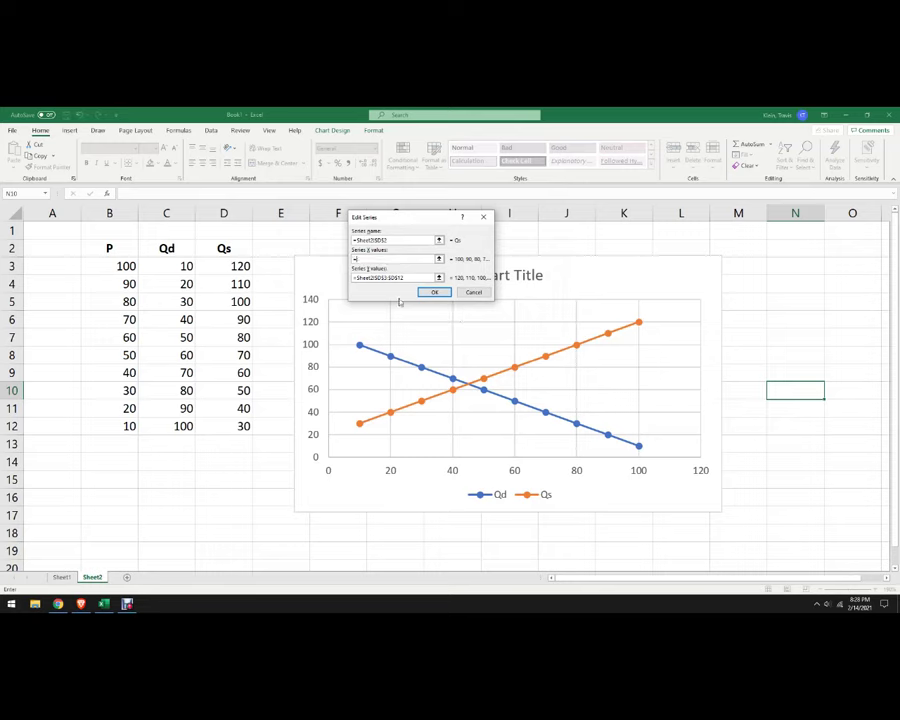
drag(240, 268, 247, 426)
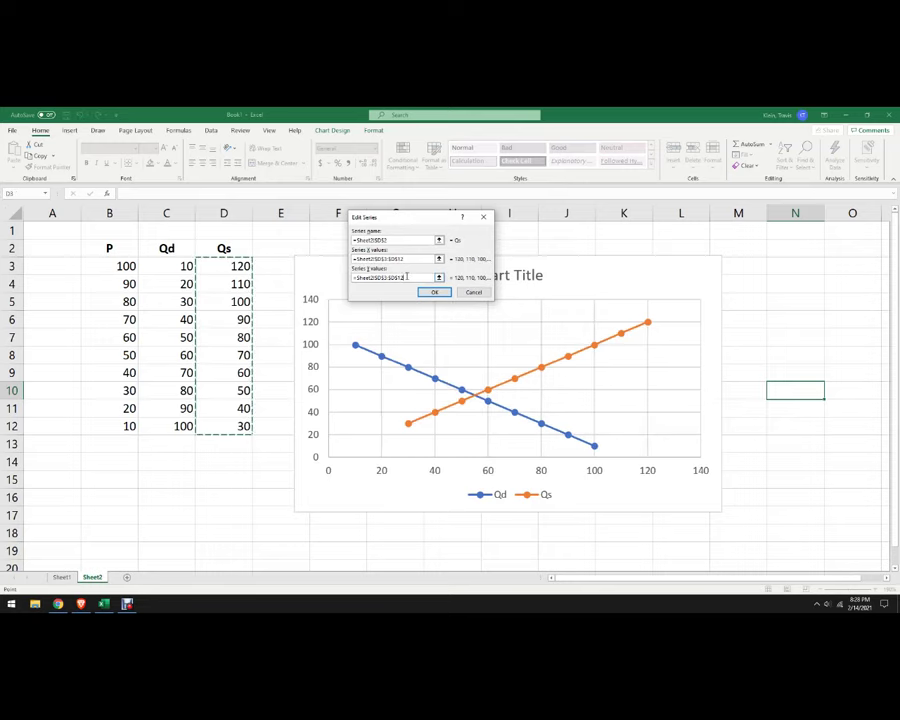
Set the Qs series' Y values to the prices in B3:B12 and apply the chart's data source changes
drag(406, 277, 355, 277)
key(BackSpace)
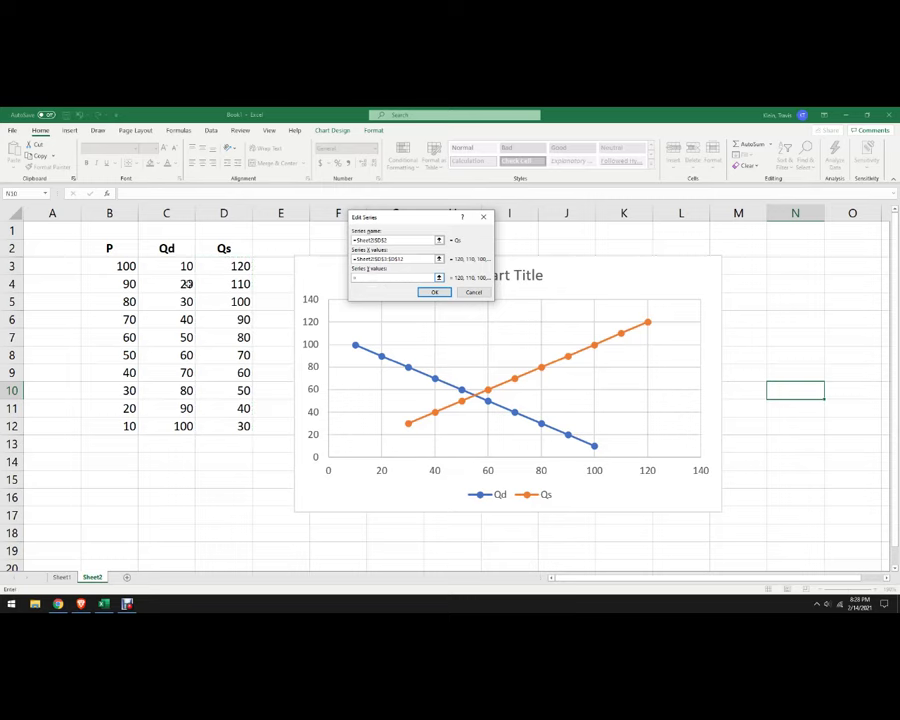
drag(92, 265, 120, 428)
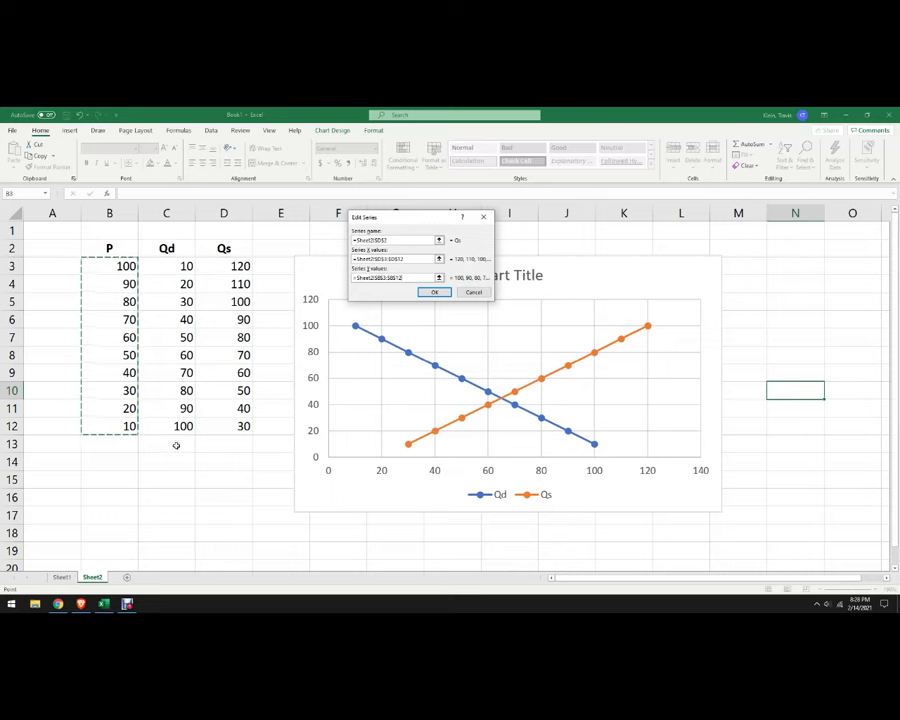
click(433, 292)
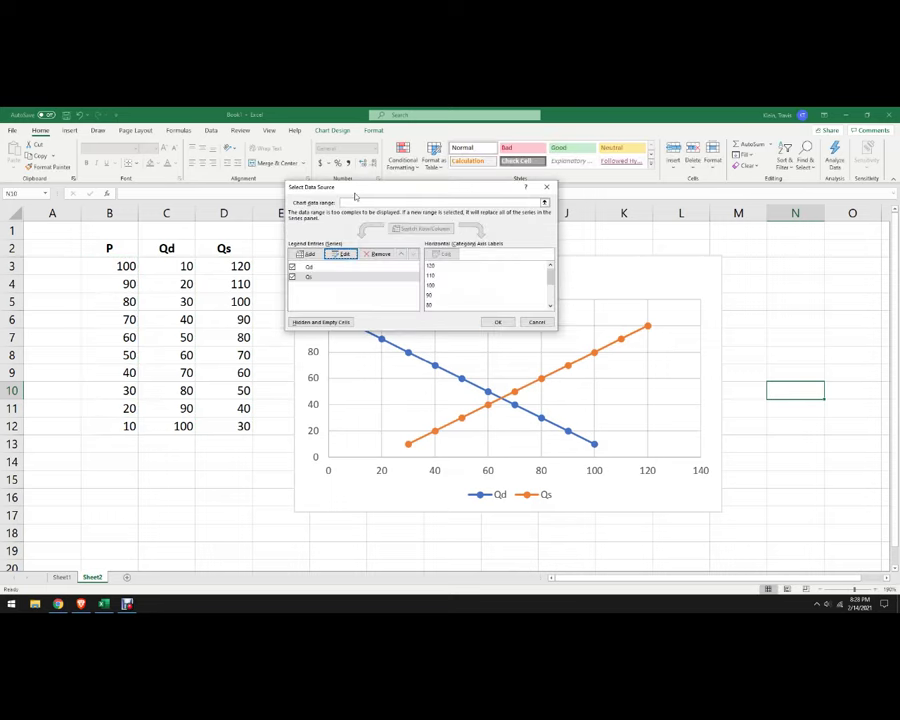
click(494, 322)
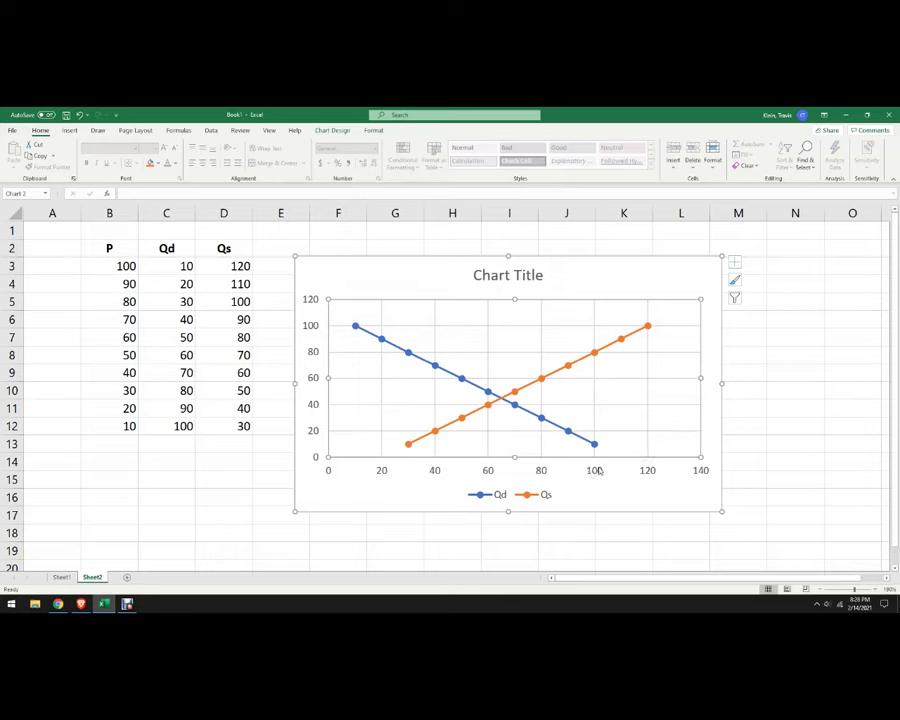
Format the chart's horizontal axis with a major unit of 10, a minor unit of 5 and a maximum of 120
right_click(597, 471)
click(621, 467)
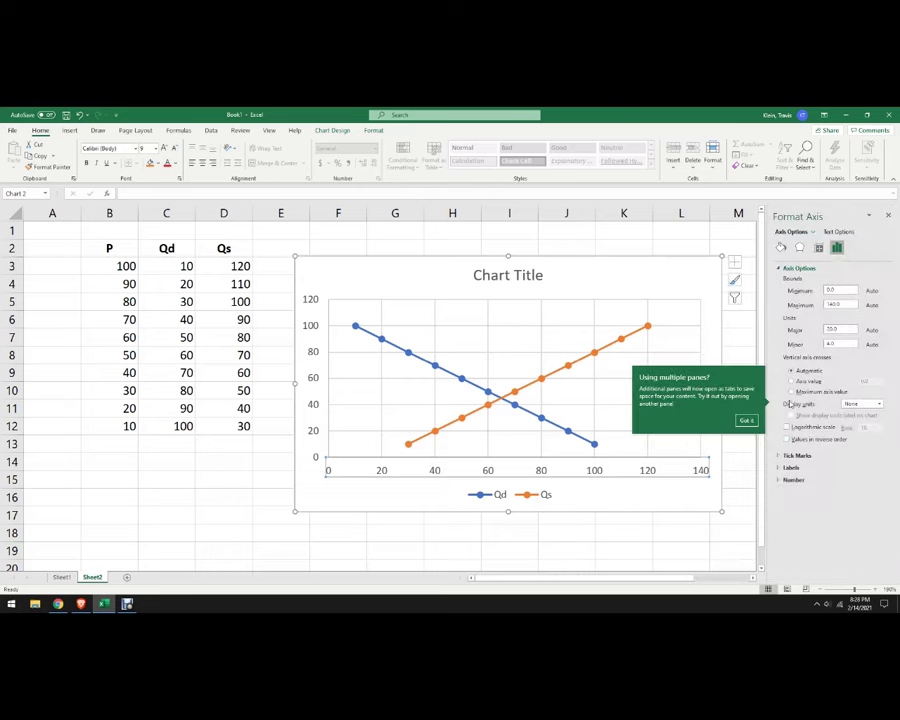
click(831, 356)
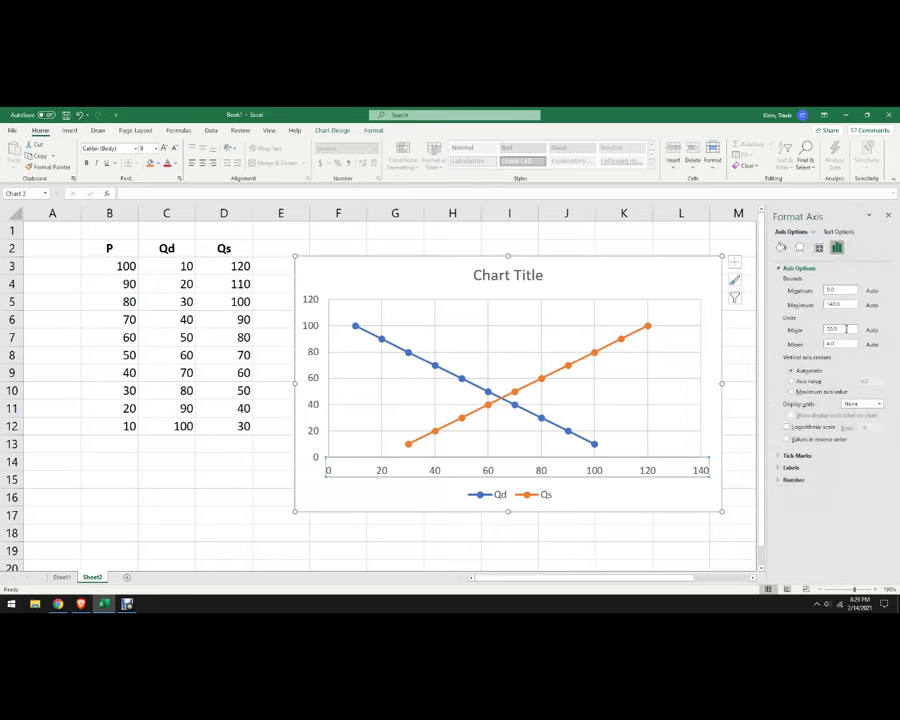
drag(846, 328, 804, 333)
text(10)
drag(833, 343, 811, 344)
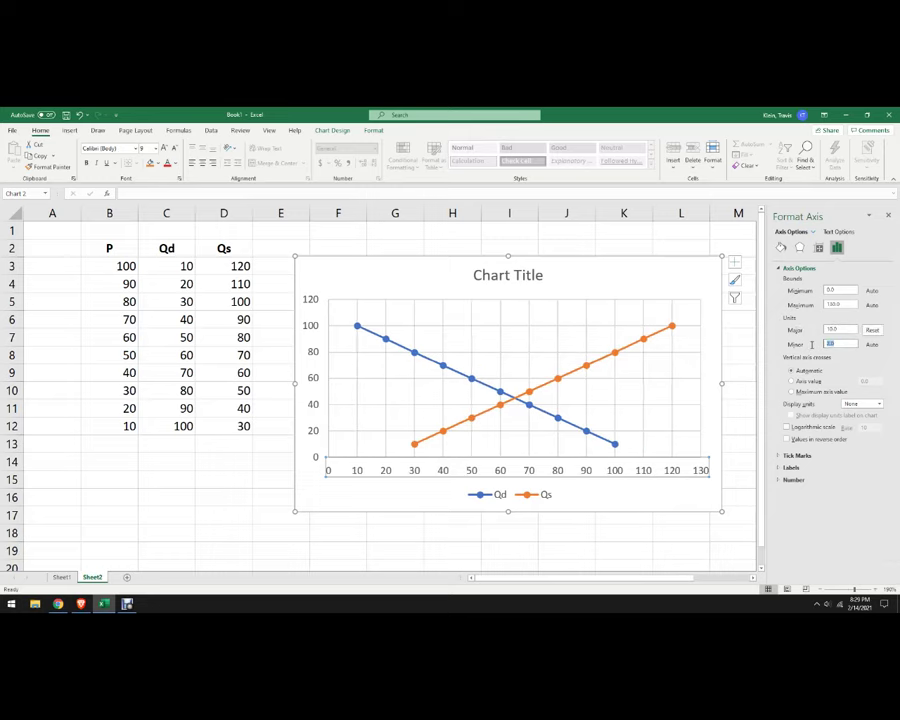
text(5)
key(Return)
click(797, 455)
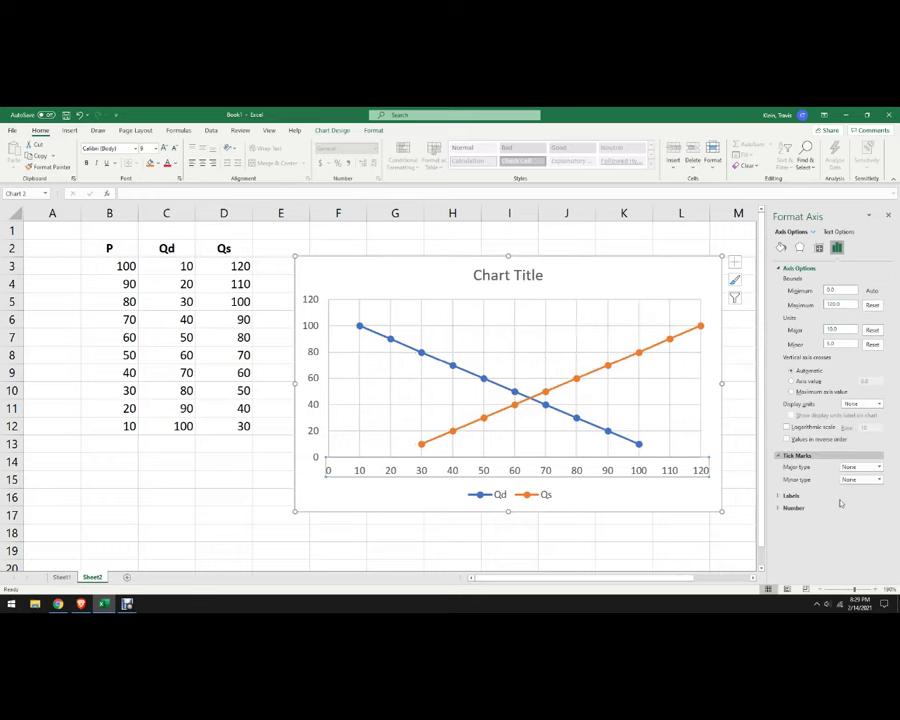
click(862, 467)
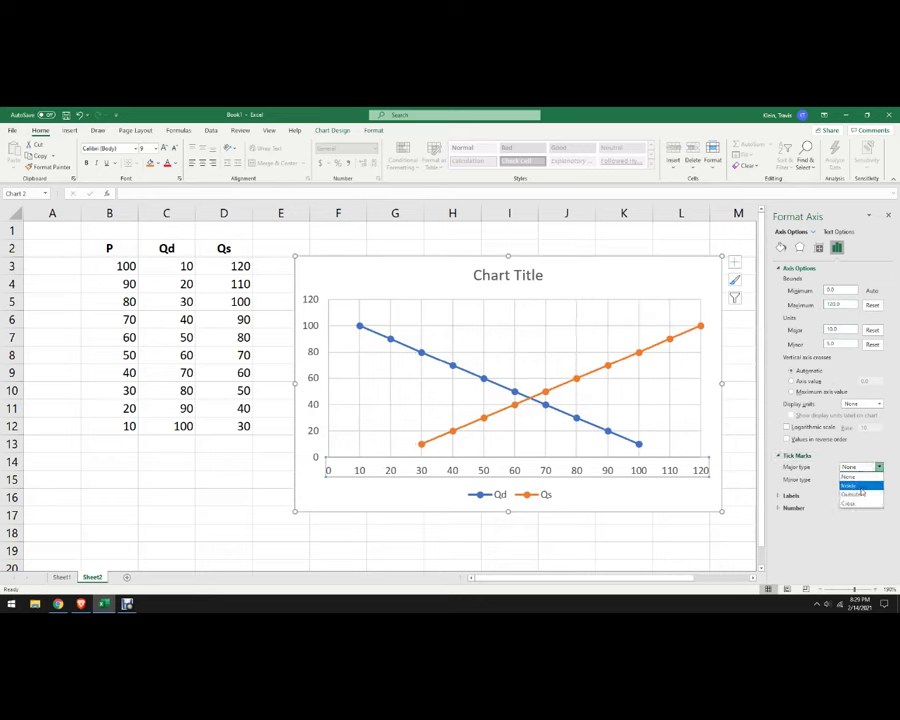
click(866, 544)
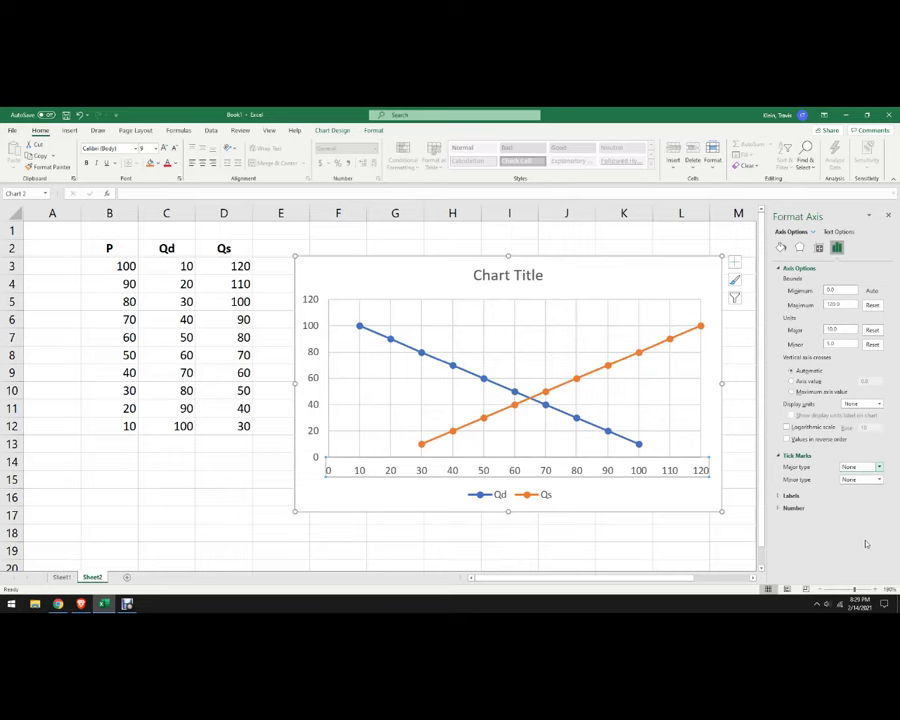
click(811, 497)
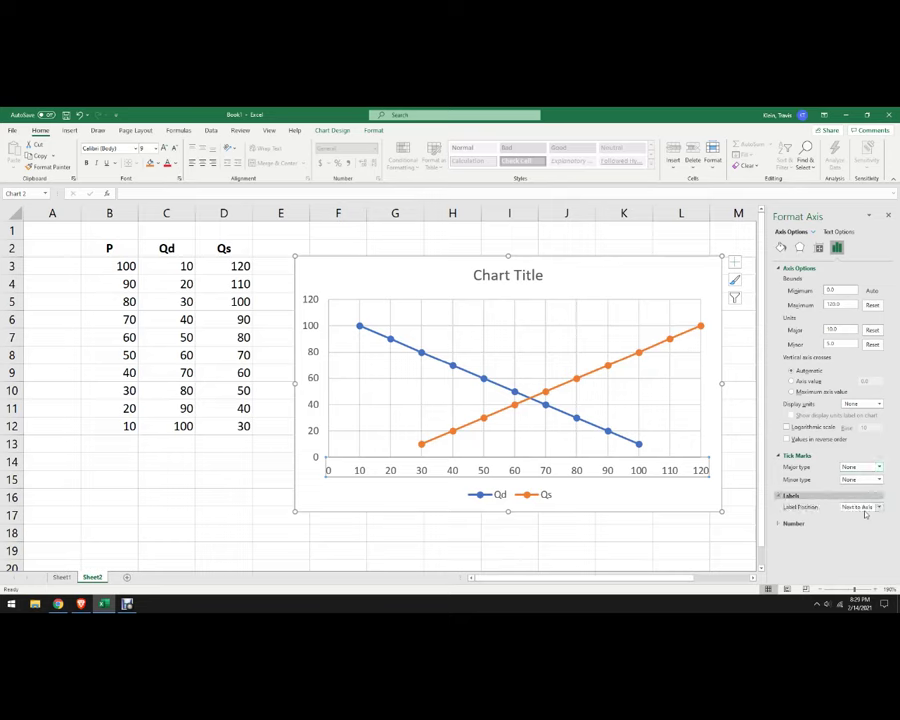
Try another label position for the horizontal axis, then restore Next to Axis and stop formatting that axis
click(862, 507)
click(858, 525)
click(862, 507)
click(852, 517)
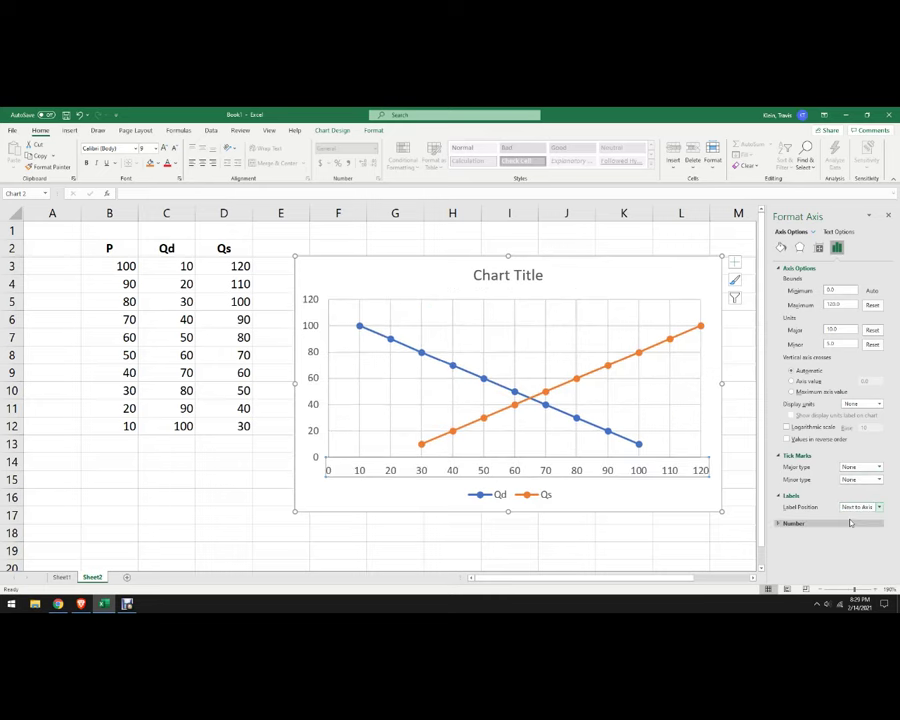
click(888, 216)
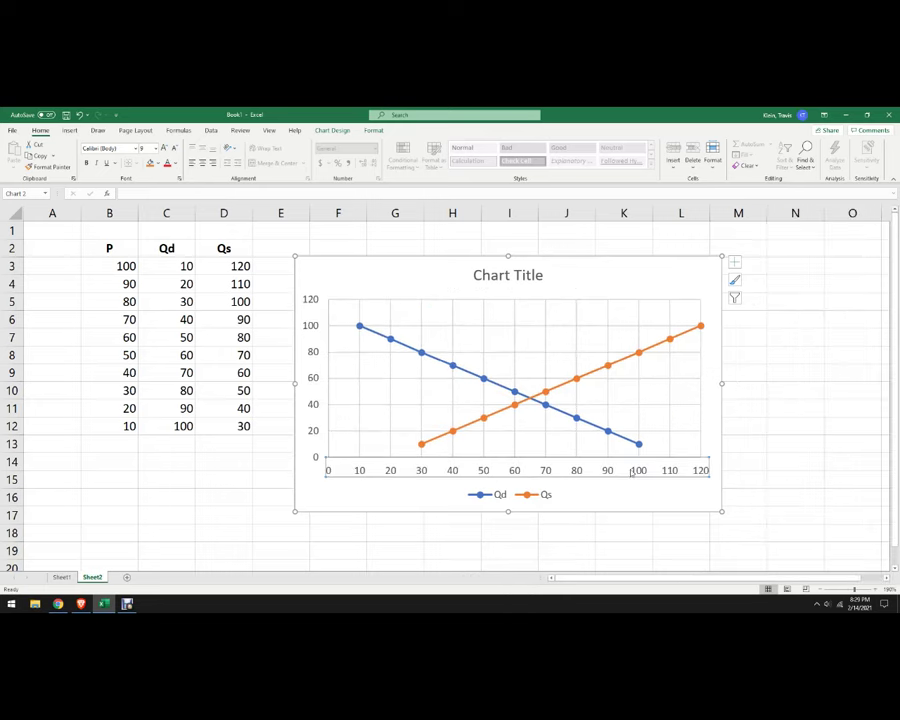
click(421, 445)
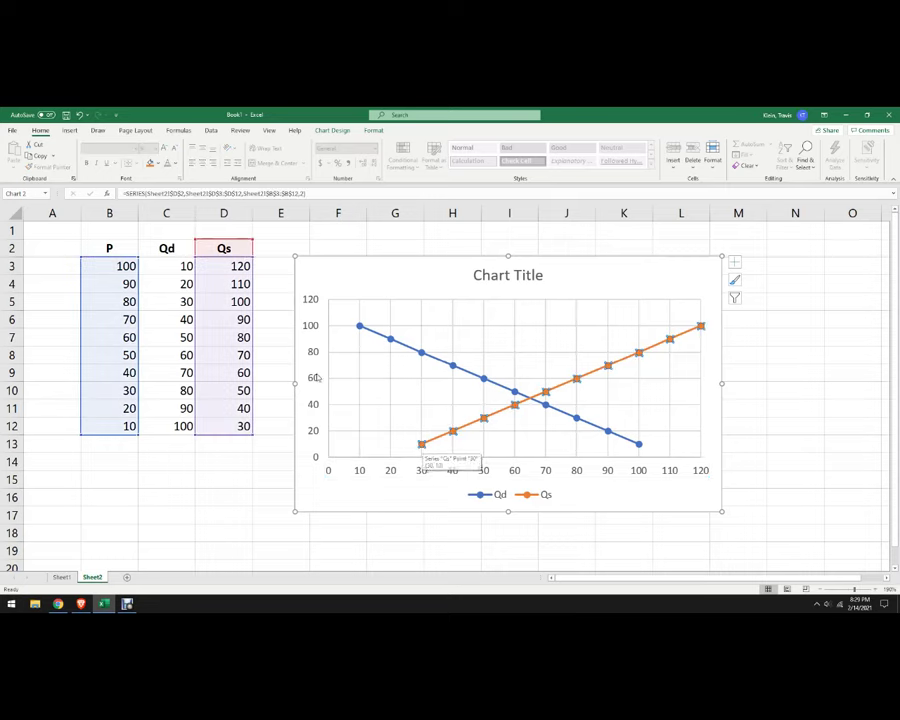
Format the chart's vertical axis with a maximum of 100, a major unit of 10 and a minor unit of 5
right_click(314, 350)
click(345, 488)
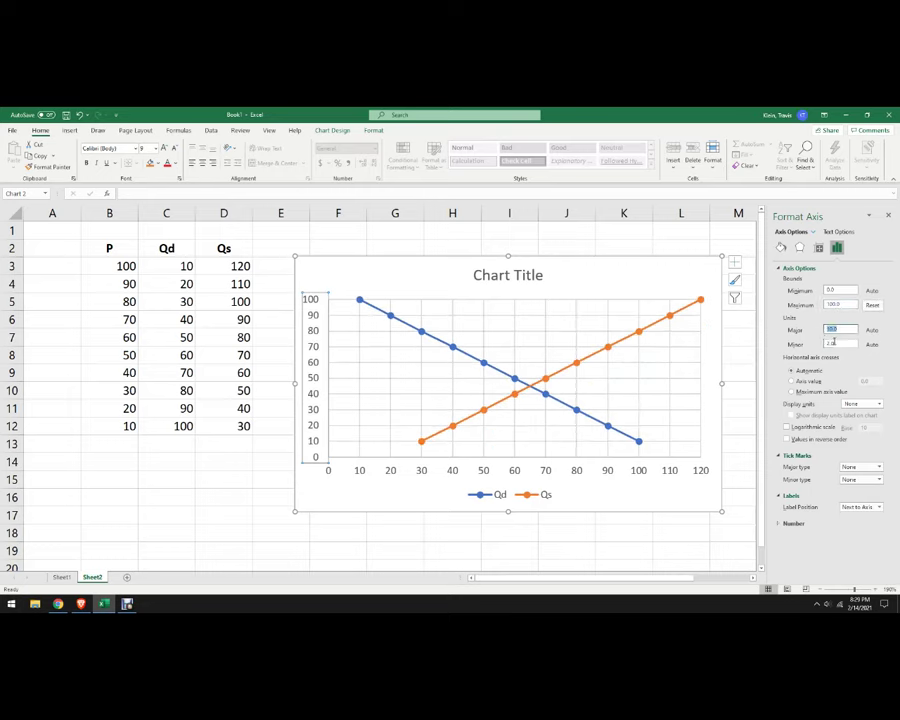
click(838, 343)
drag(838, 343, 815, 344)
text(5)
click(832, 329)
click(889, 215)
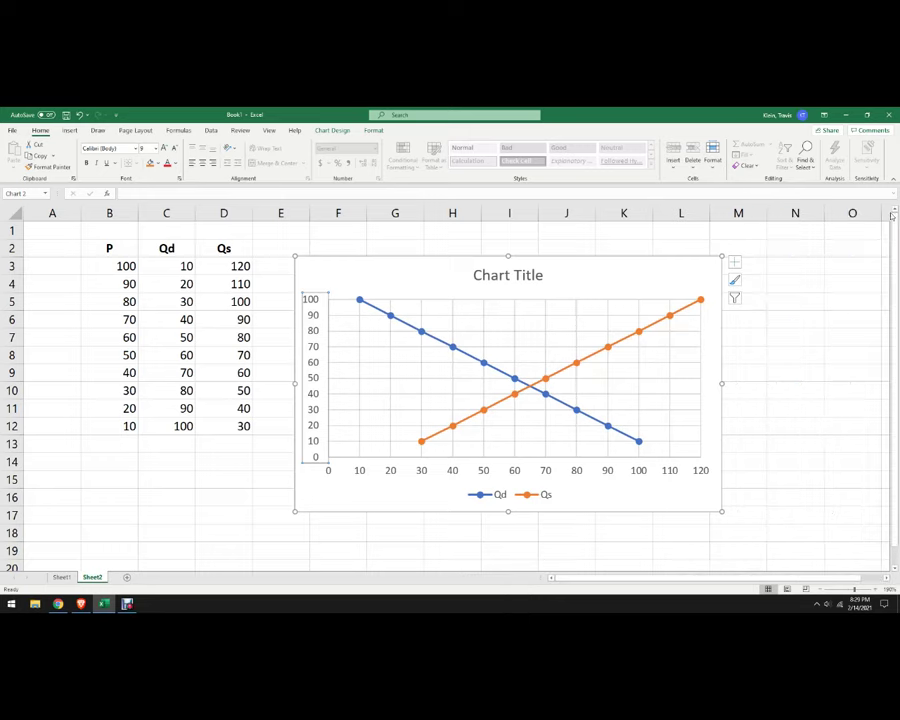
click(817, 440)
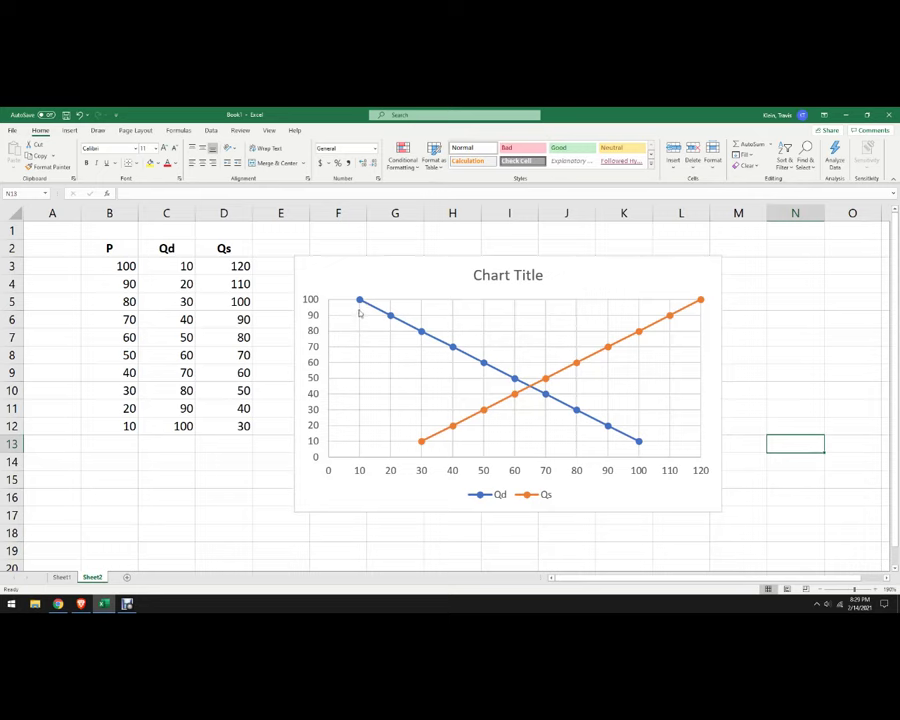
click(494, 497)
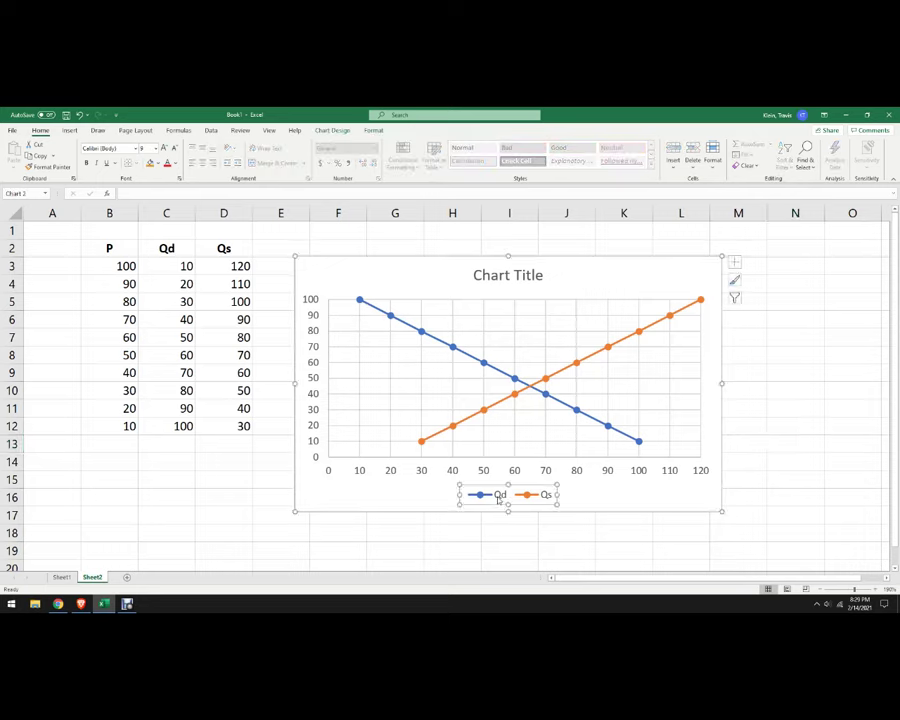
double_click(499, 497)
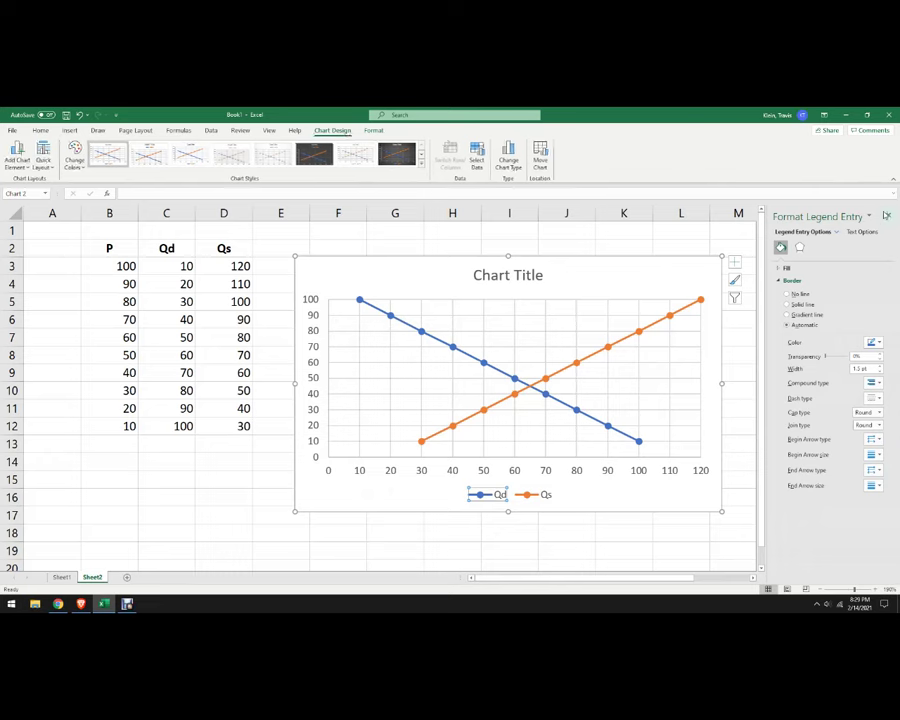
click(886, 216)
Rename the series by changing header C2 to Demand and header D2 to Supply
click(183, 247)
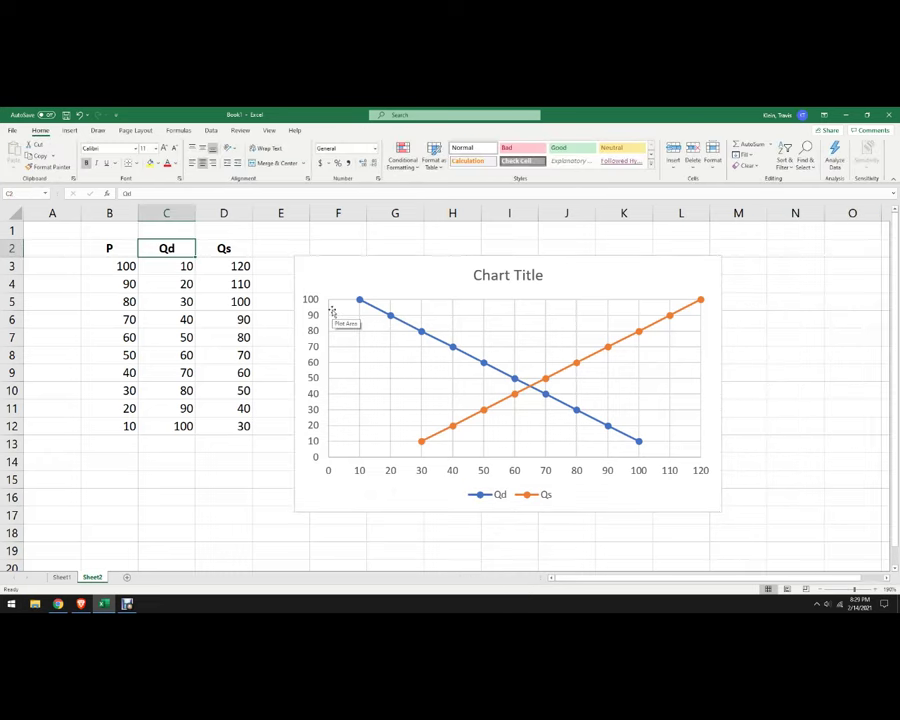
text(Demand)
key(Tab)
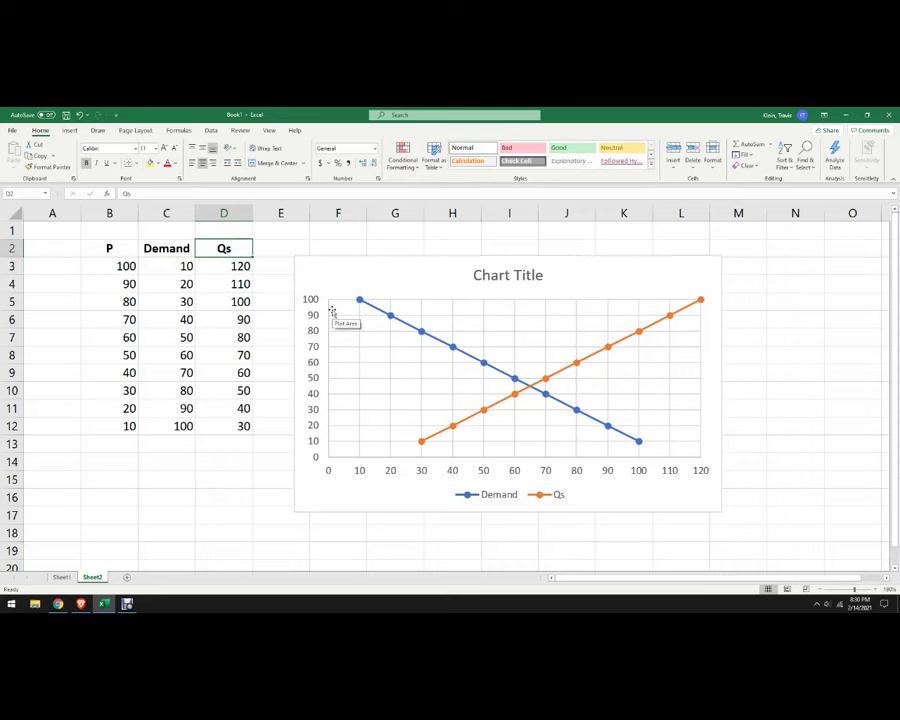
text(Supply)
key(Home)
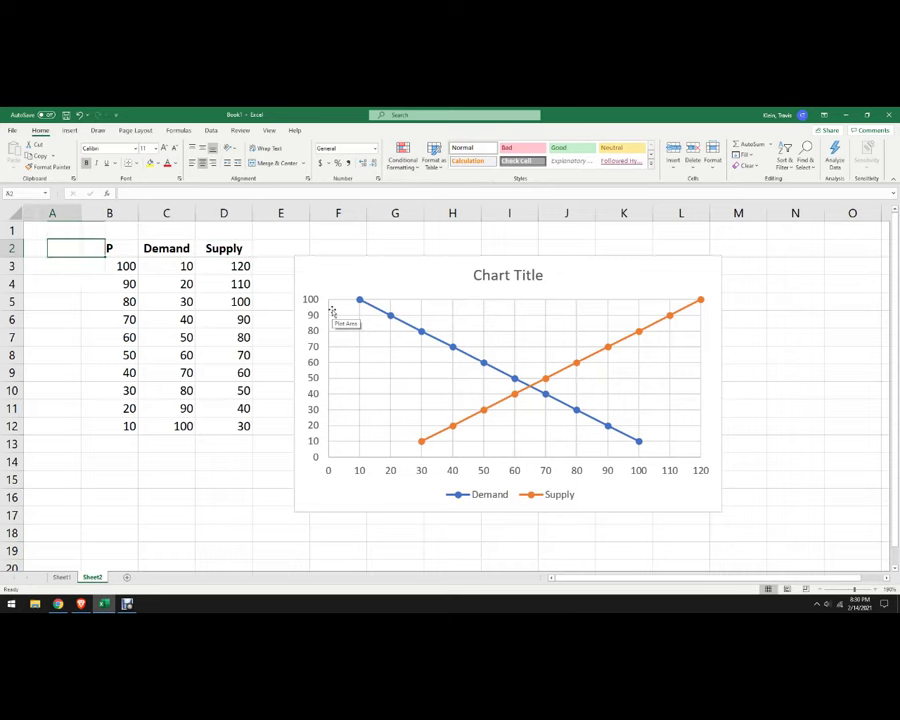
key(Right)
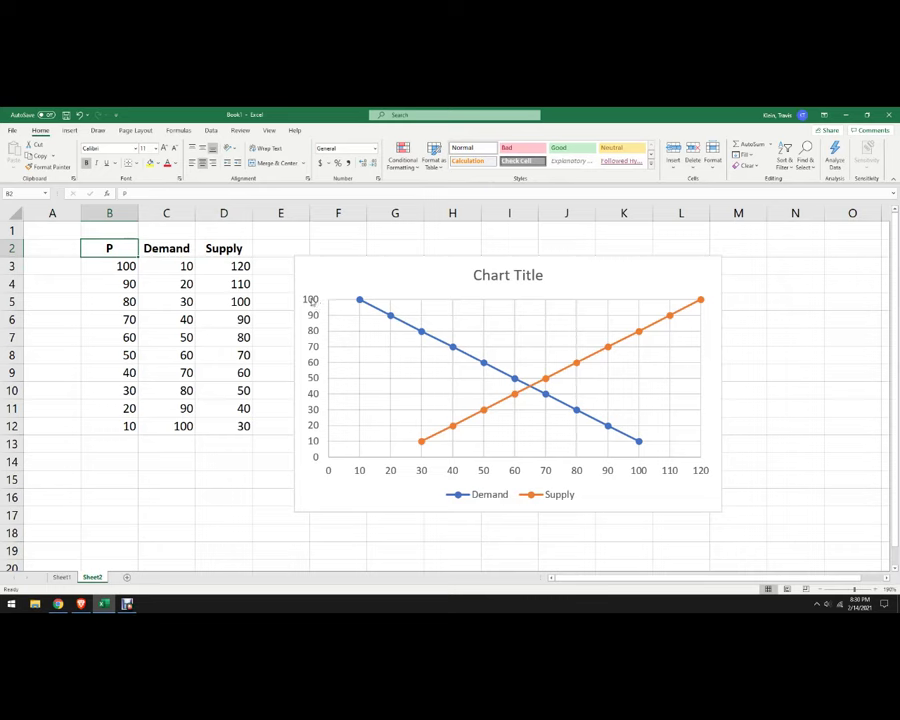
Change the chart title to "Market For Widgets" and make the chart slightly taller by extending its lower edge
double_click(491, 279)
double_click(491, 279)
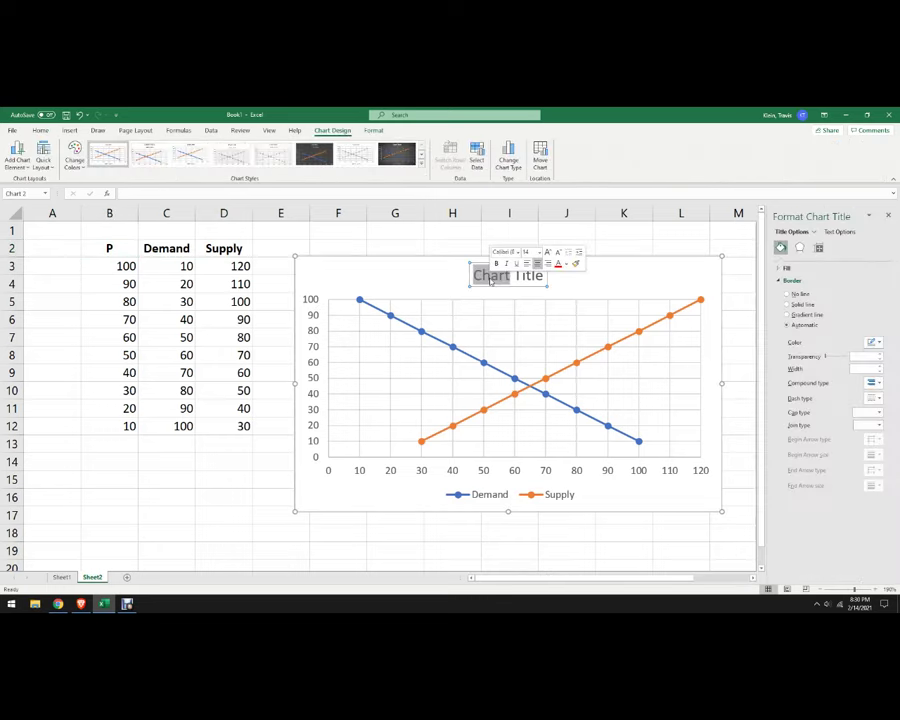
click(491, 279)
text(Marke)
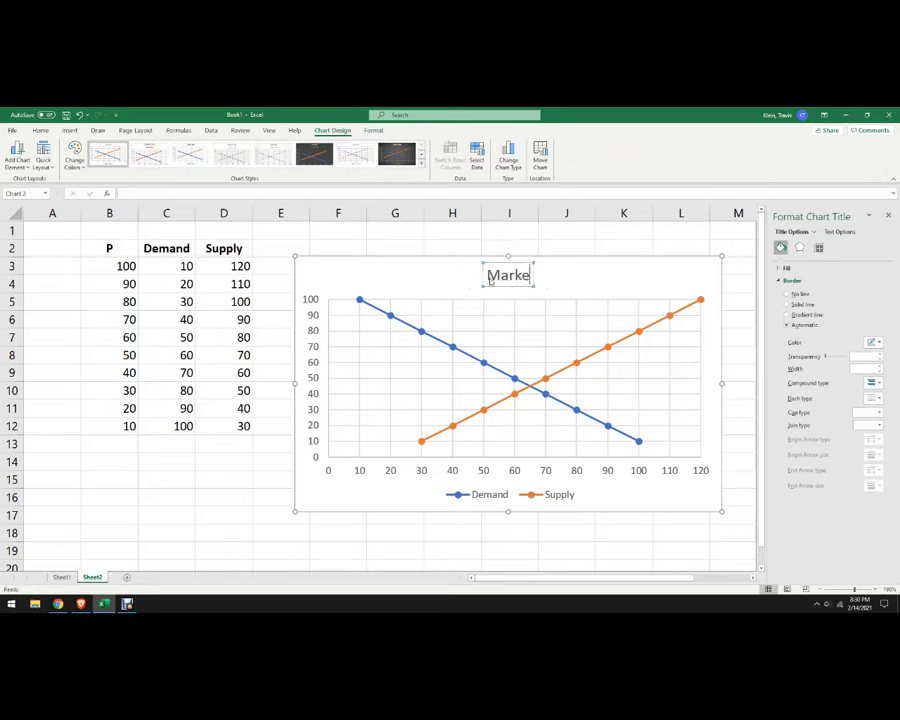
text(t For Widgets)
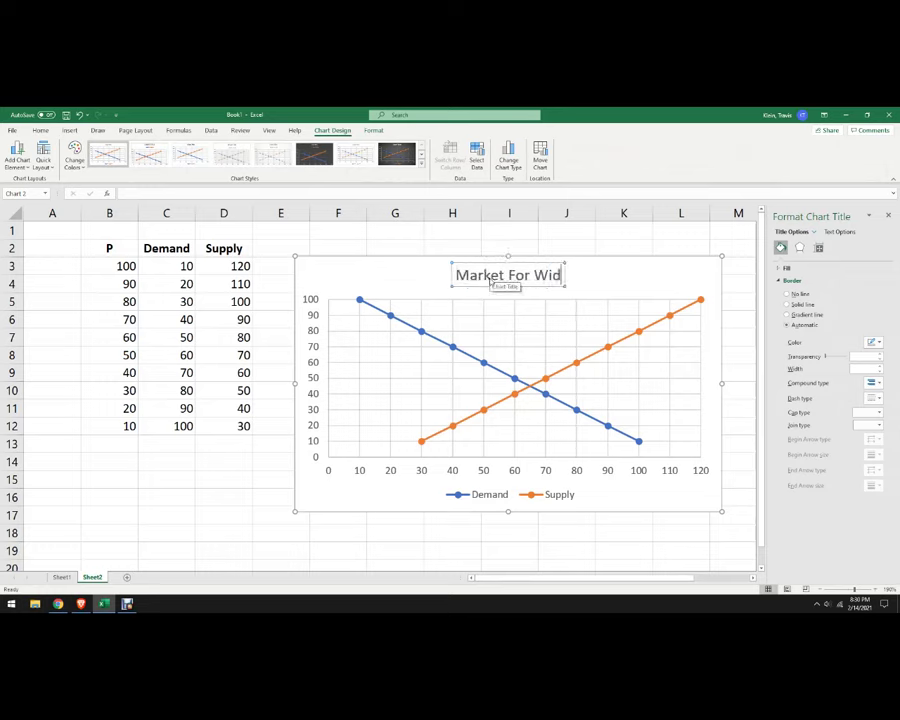
click(741, 376)
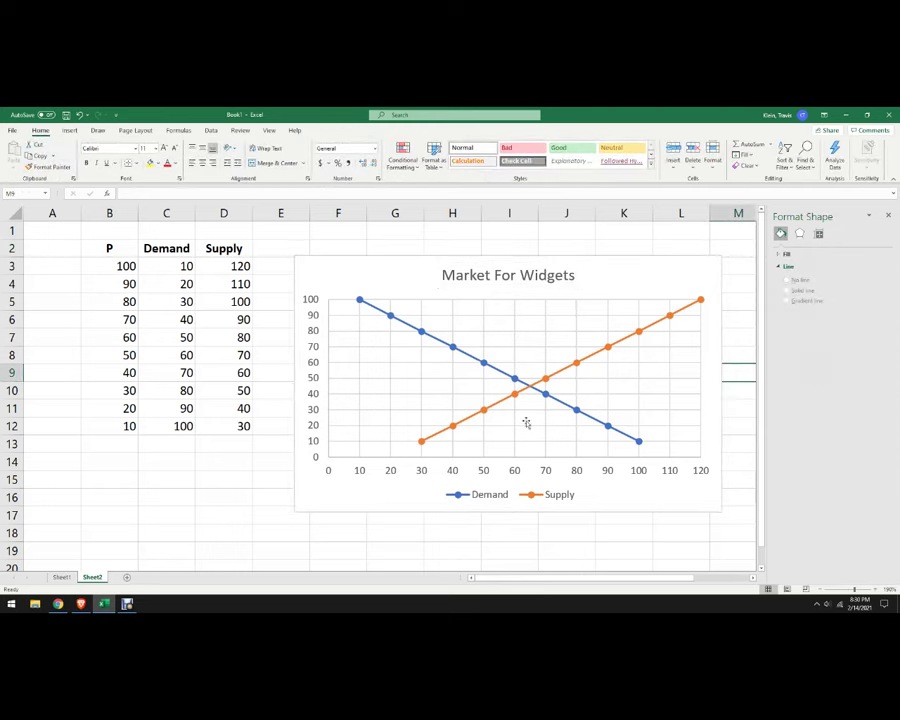
click(310, 510)
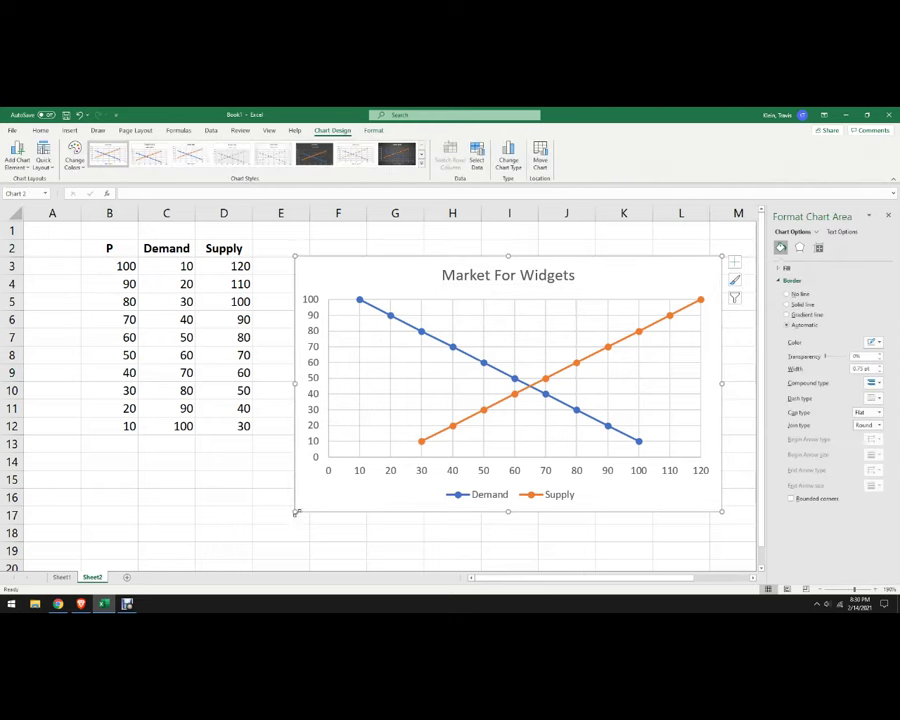
drag(296, 513, 293, 540)
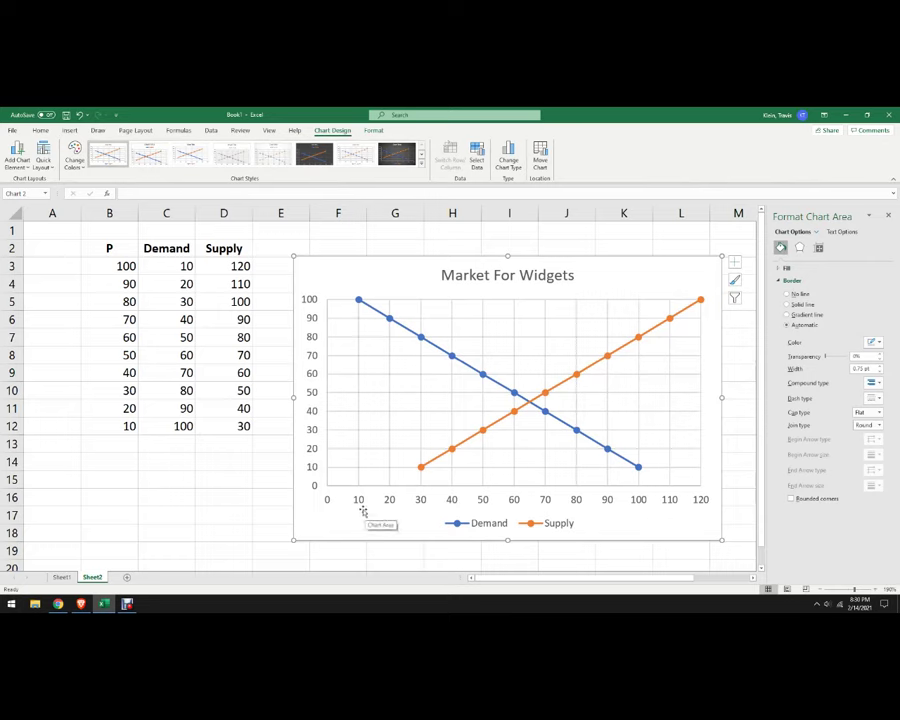
Compare the table's prices and quantities with the points on both curves and examine where demand and supply cross
click(175, 265)
click(121, 265)
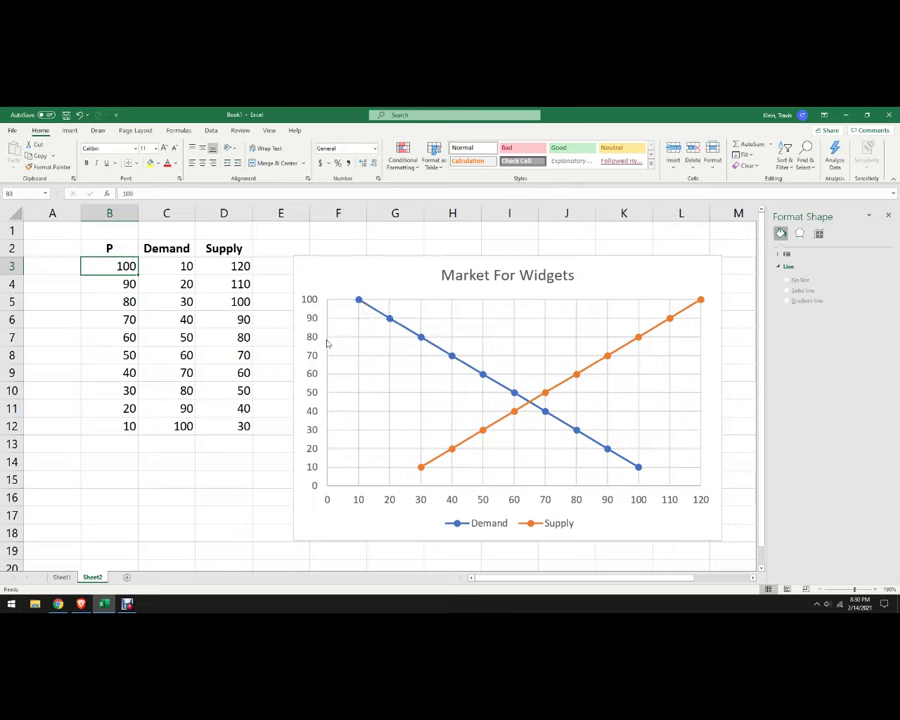
click(118, 302)
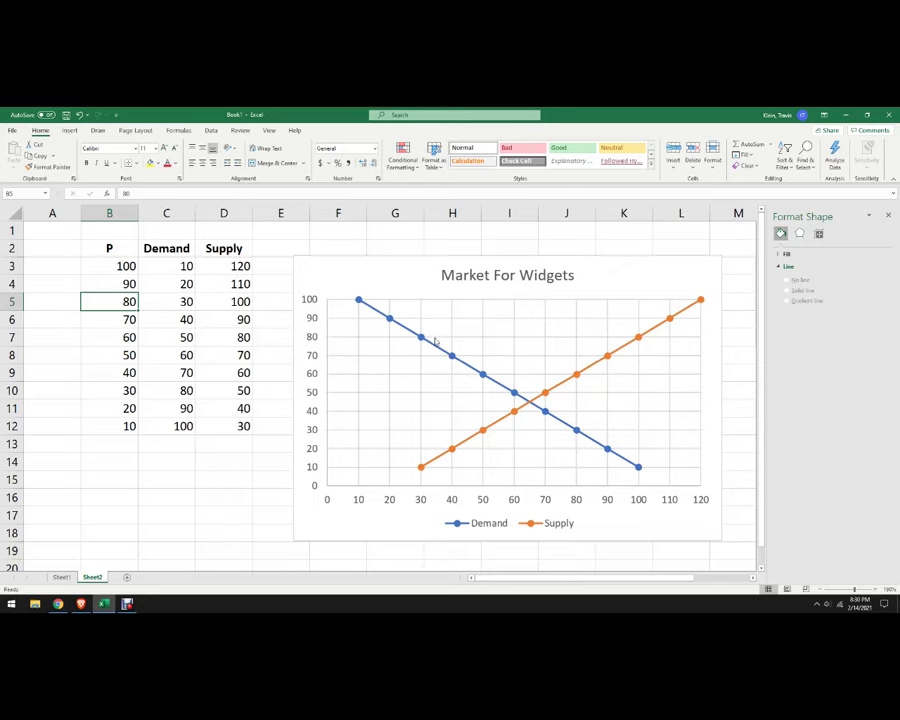
mouse_move(640, 342)
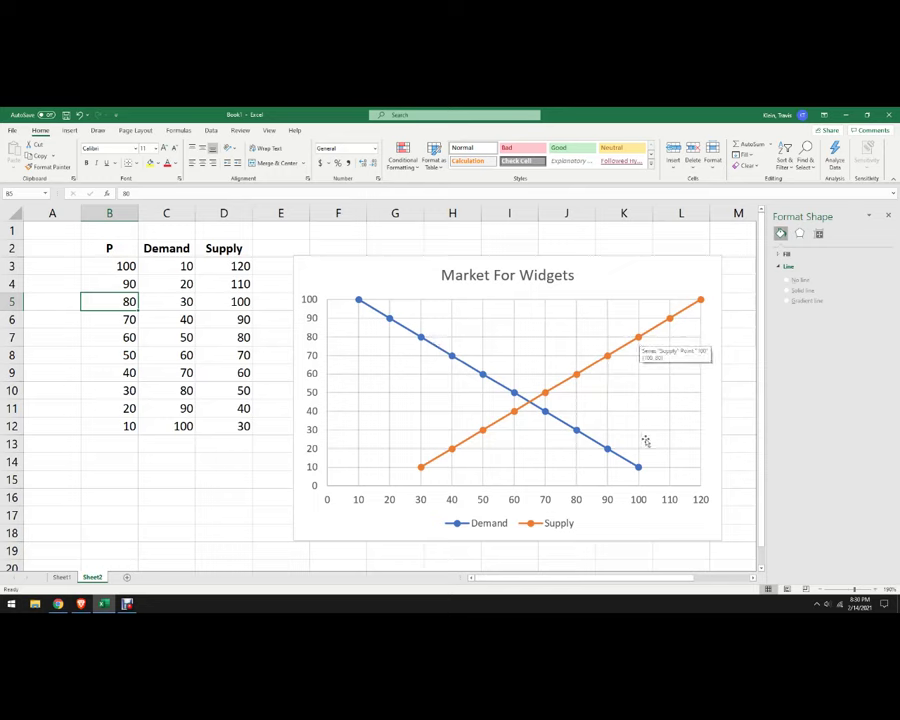
click(530, 403)
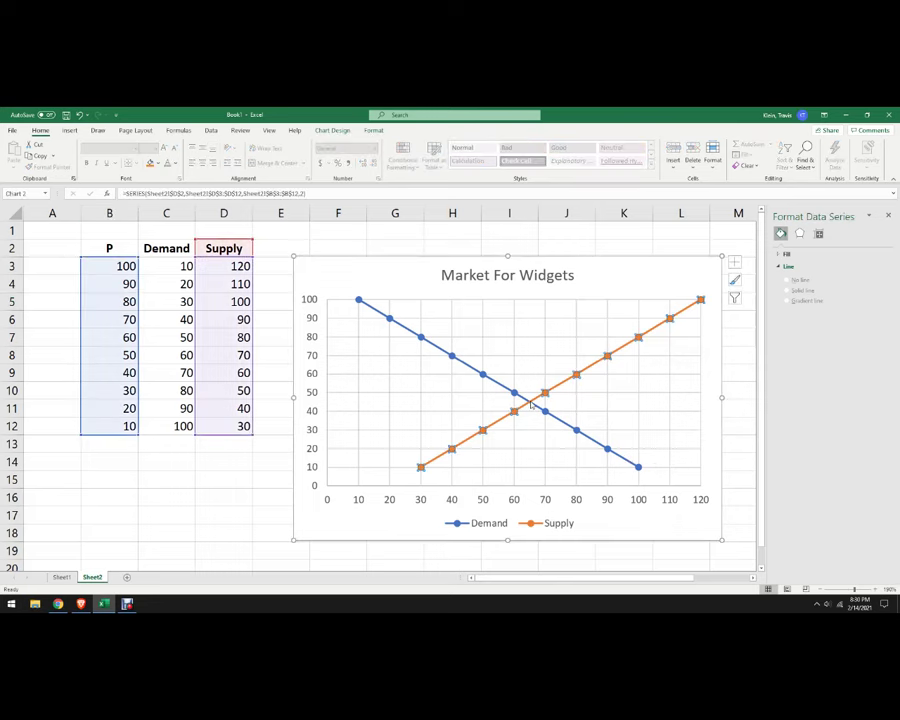
click(530, 405)
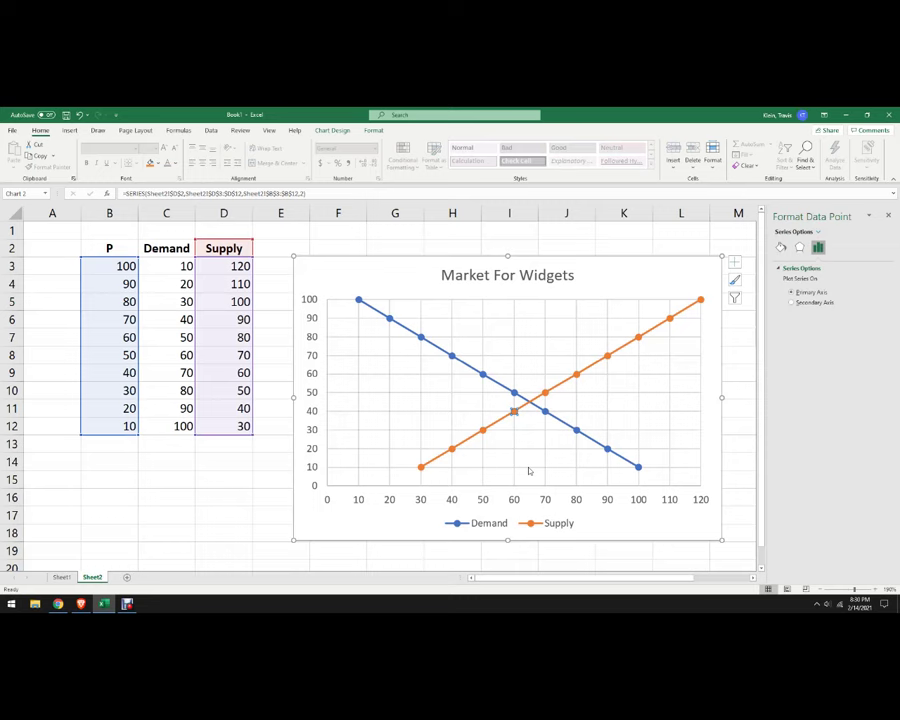
click(236, 493)
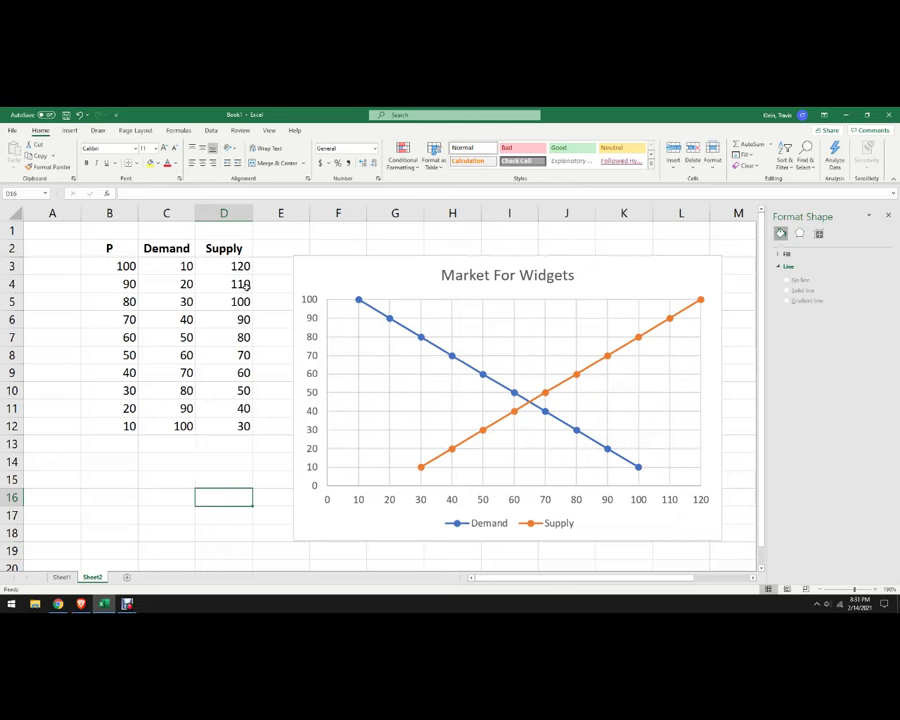
Move the chart farther from the table and set the Demand values in C3:C12 to 15 through 105 in increments of 10
drag(314, 270, 350, 248)
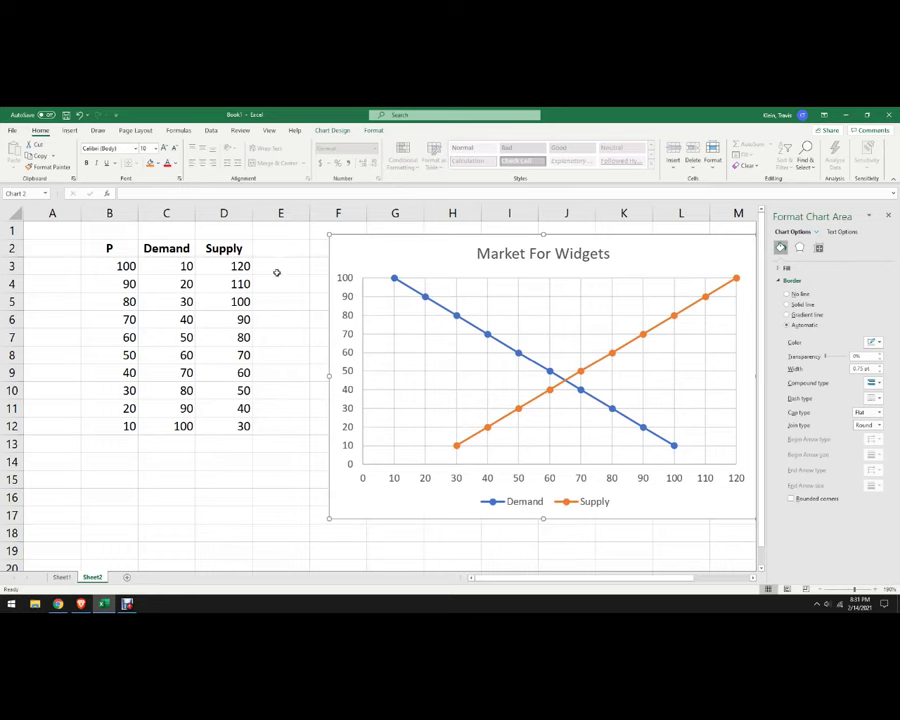
click(175, 262)
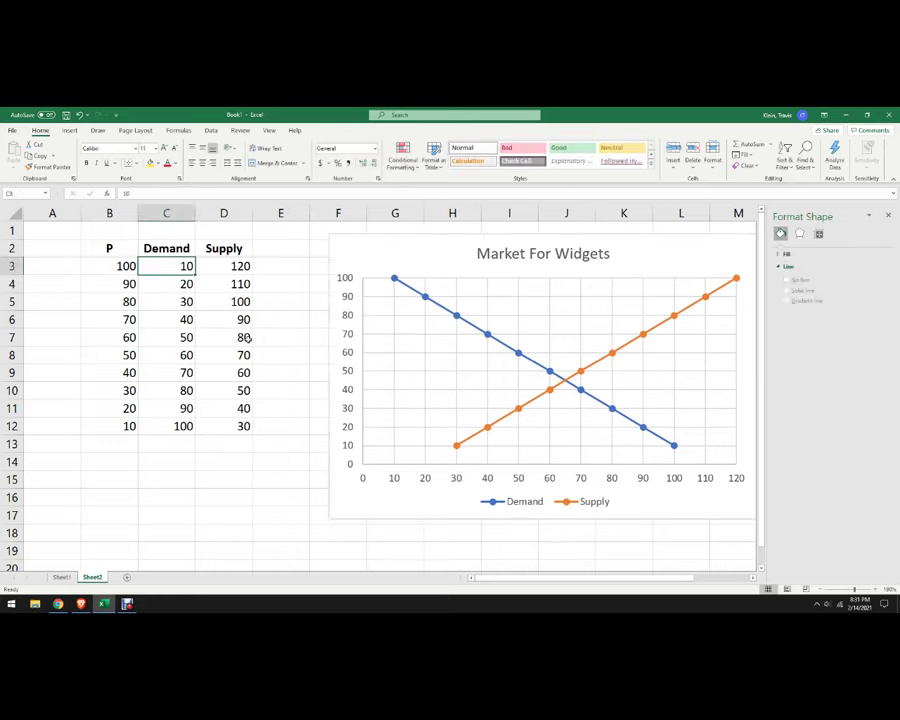
text(15)
key(Return)
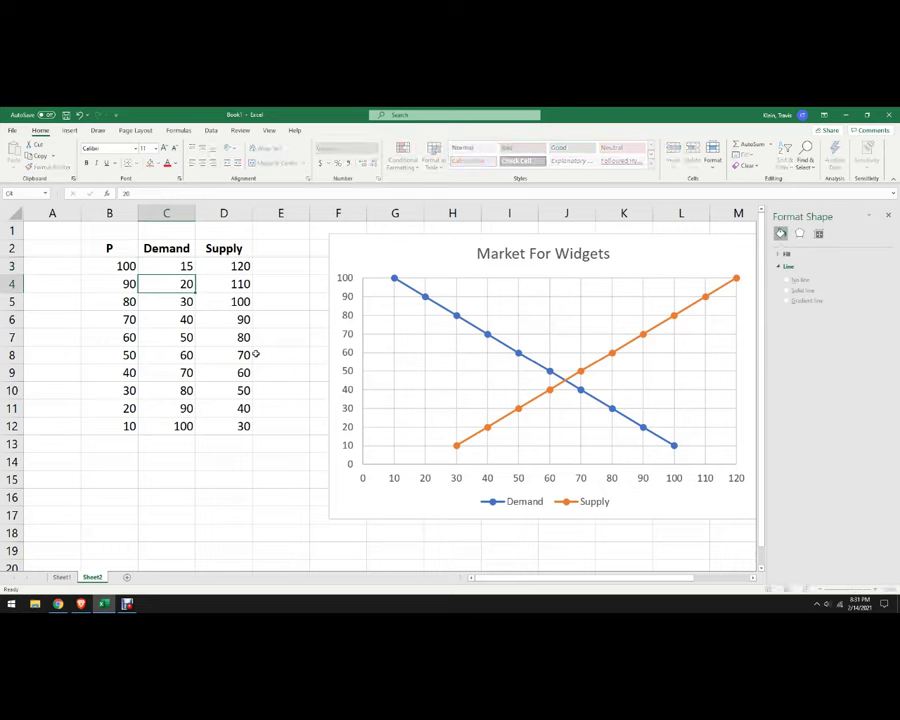
text(25)
key(Return)
text(35)
key(Return)
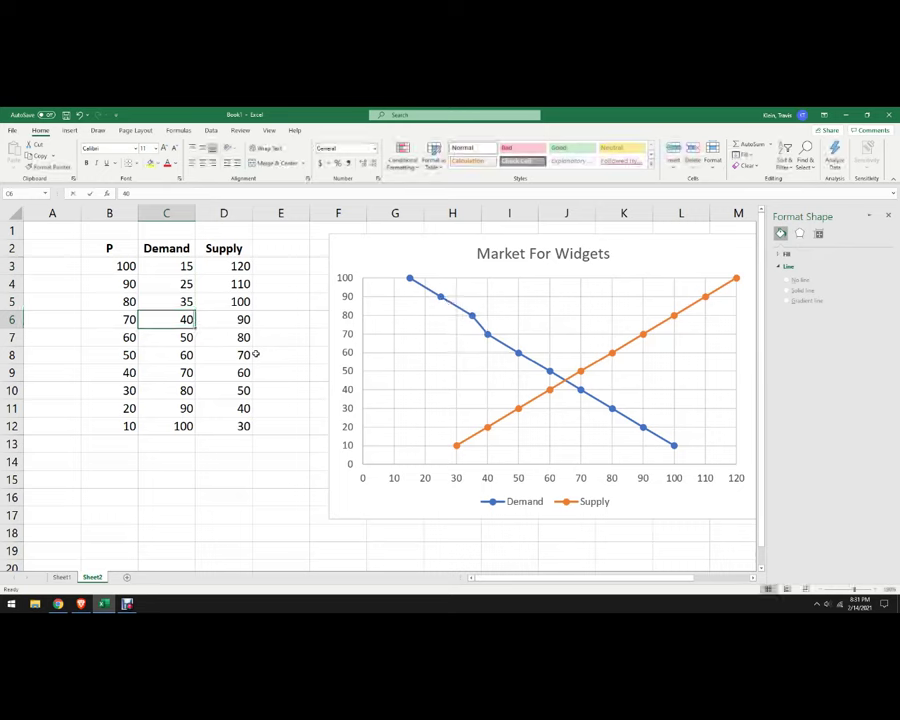
text(45)
key(Return)
text(55)
key(Return)
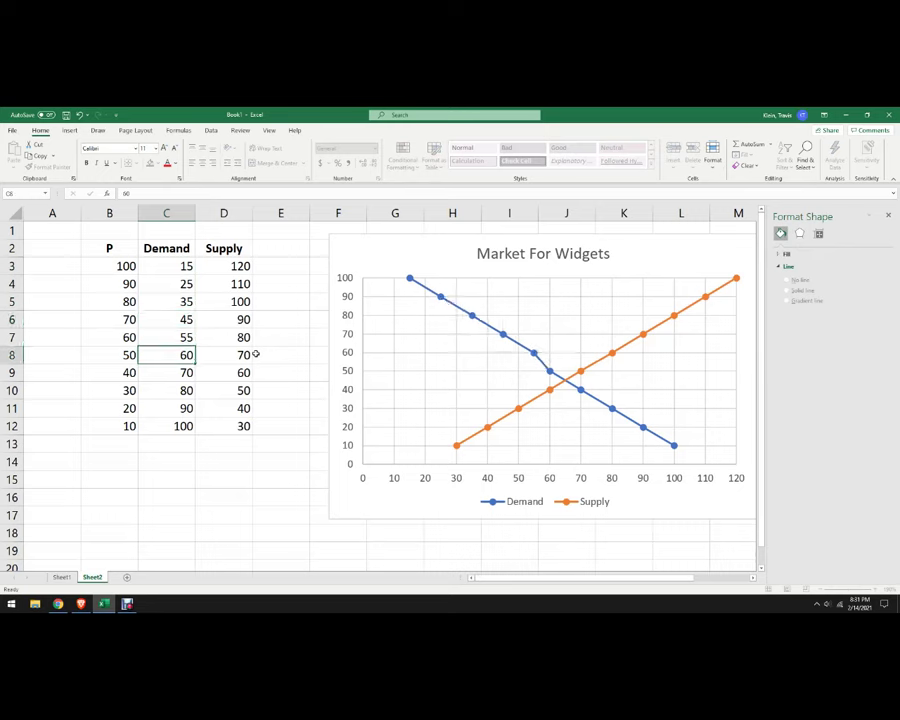
text(65)
key(Return)
text(75)
key(Return)
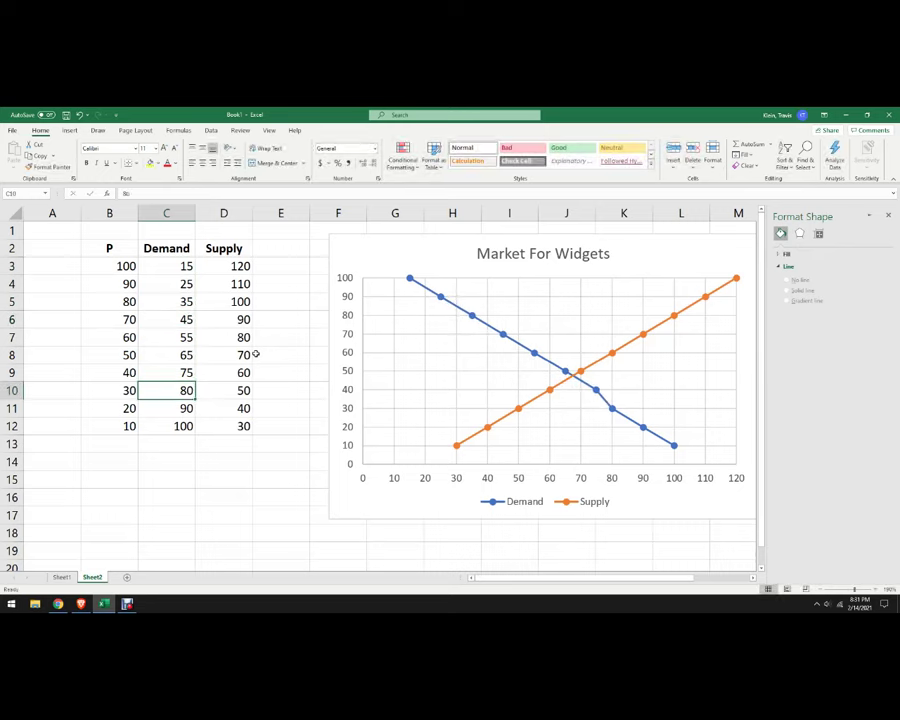
text(85)
key(Return)
text(95)
key(Return)
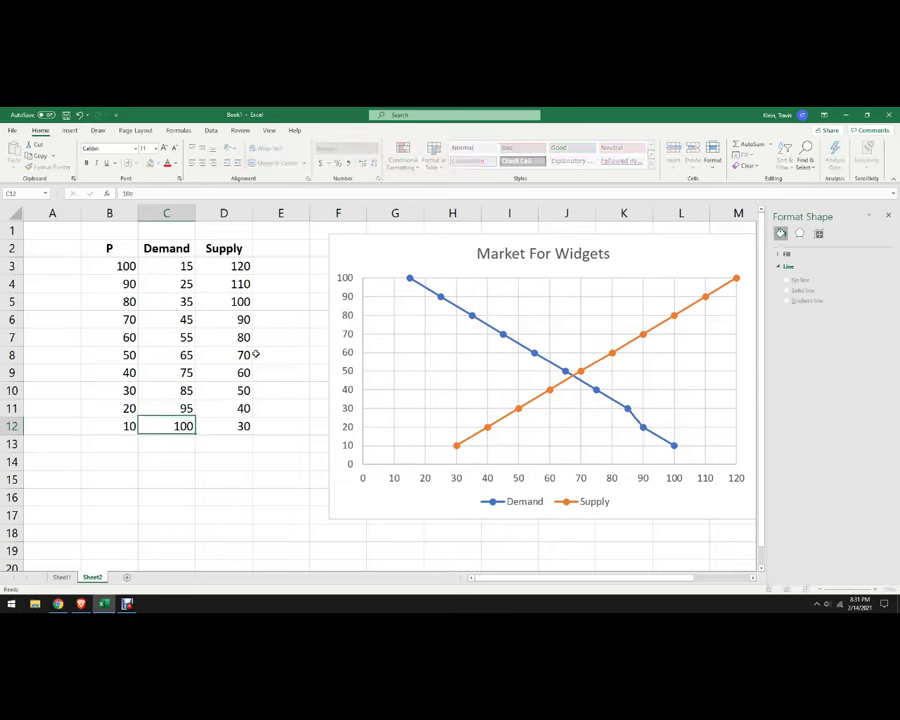
text(105)
key(Return)
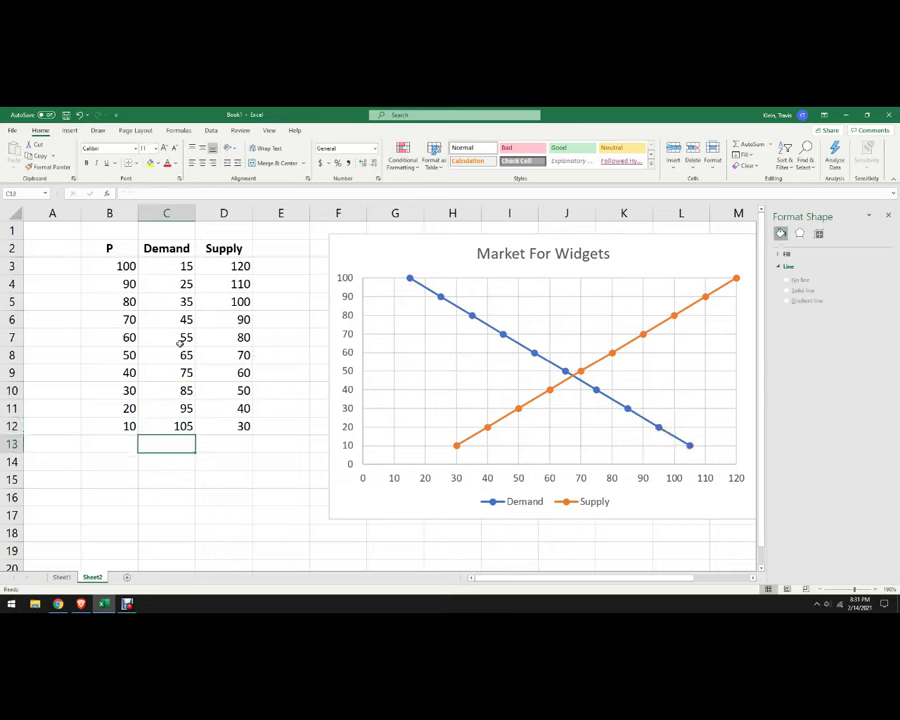
Examine the crossing of the shifted demand curve with supply and move the chart back closer to the data table
click(576, 375)
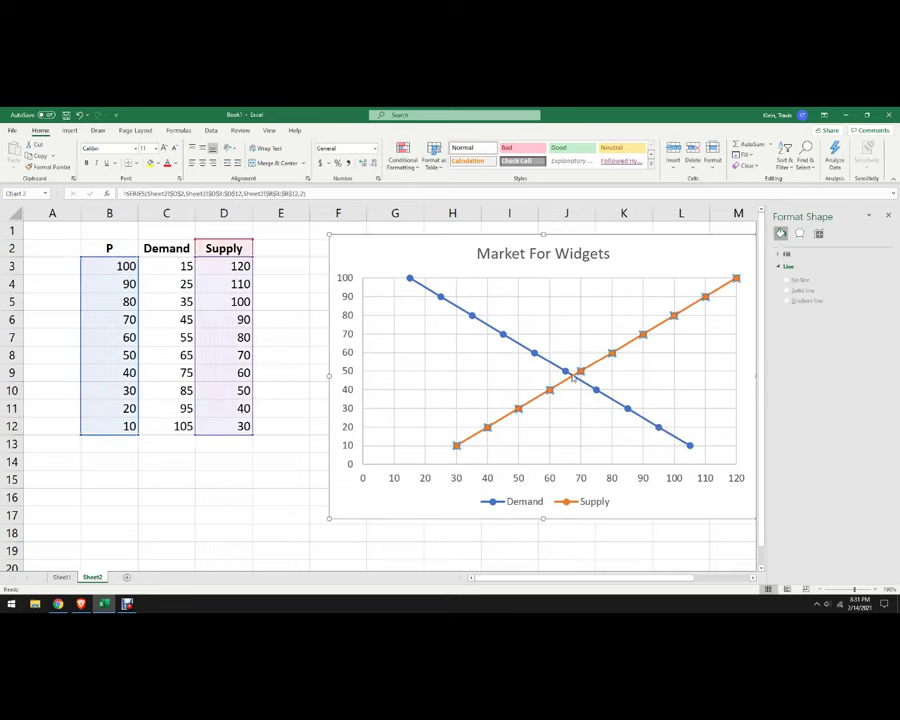
click(477, 318)
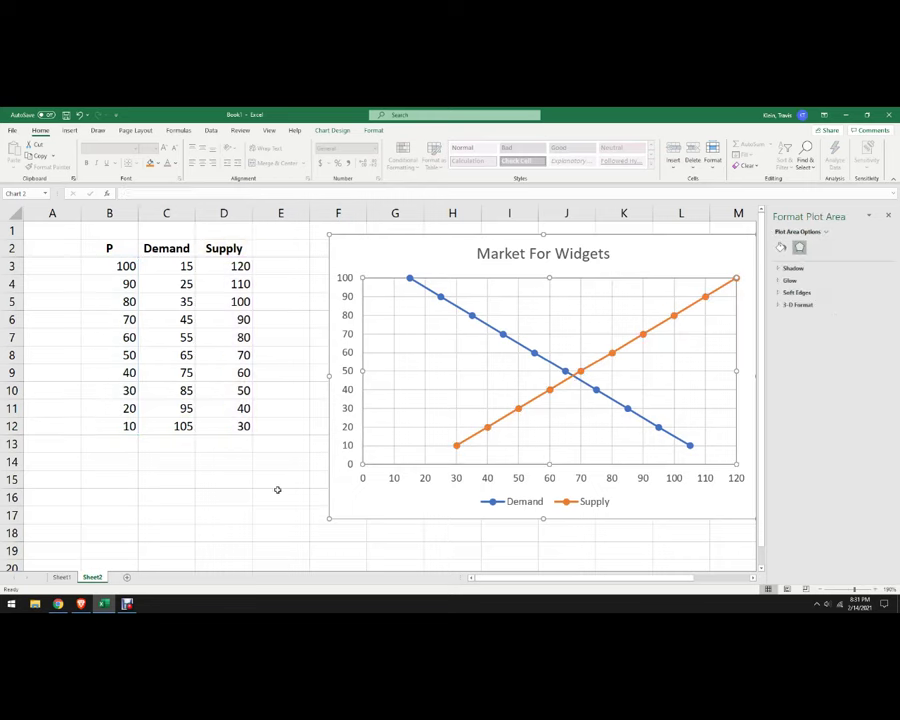
drag(422, 261, 384, 265)
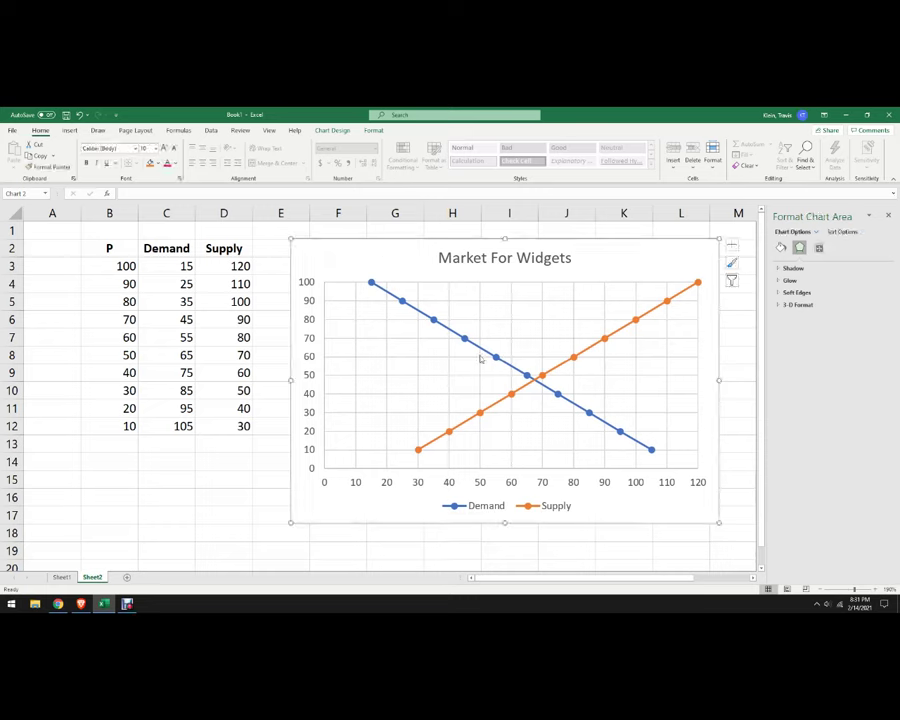
click(618, 334)
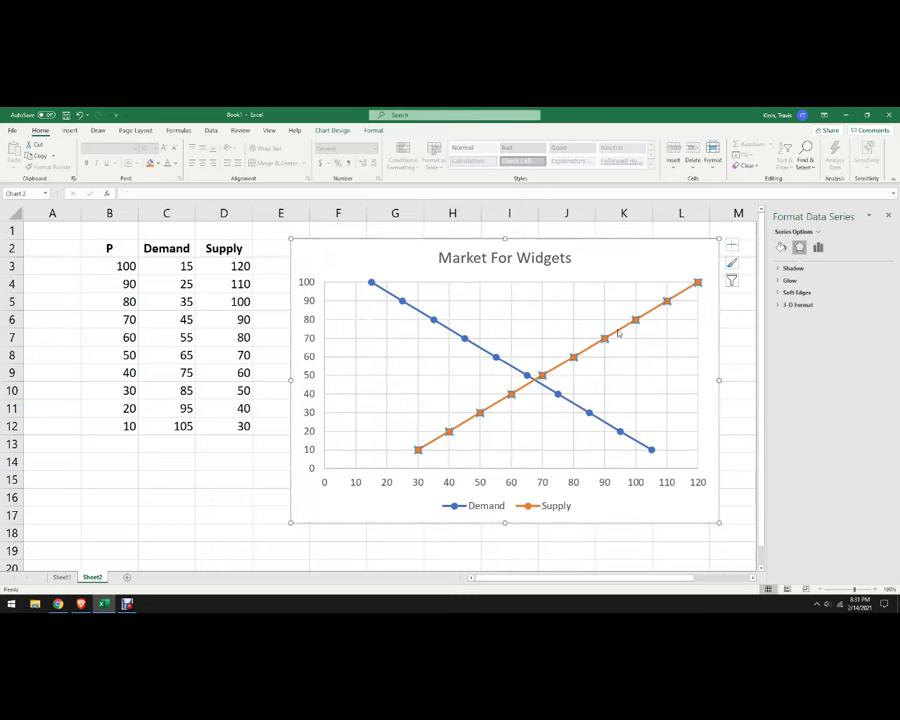
click(618, 334)
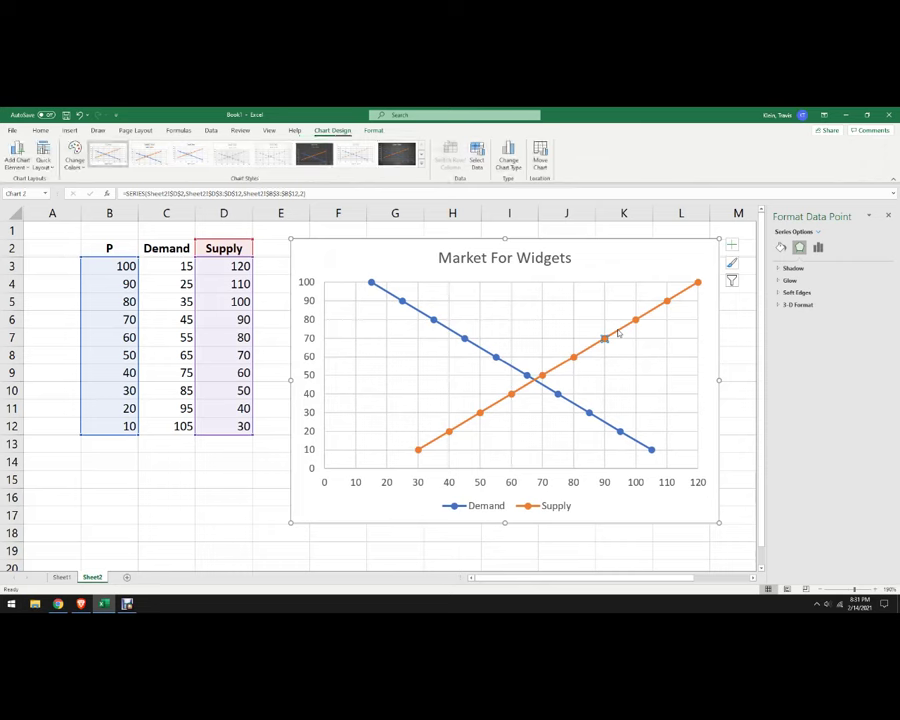
click(738, 404)
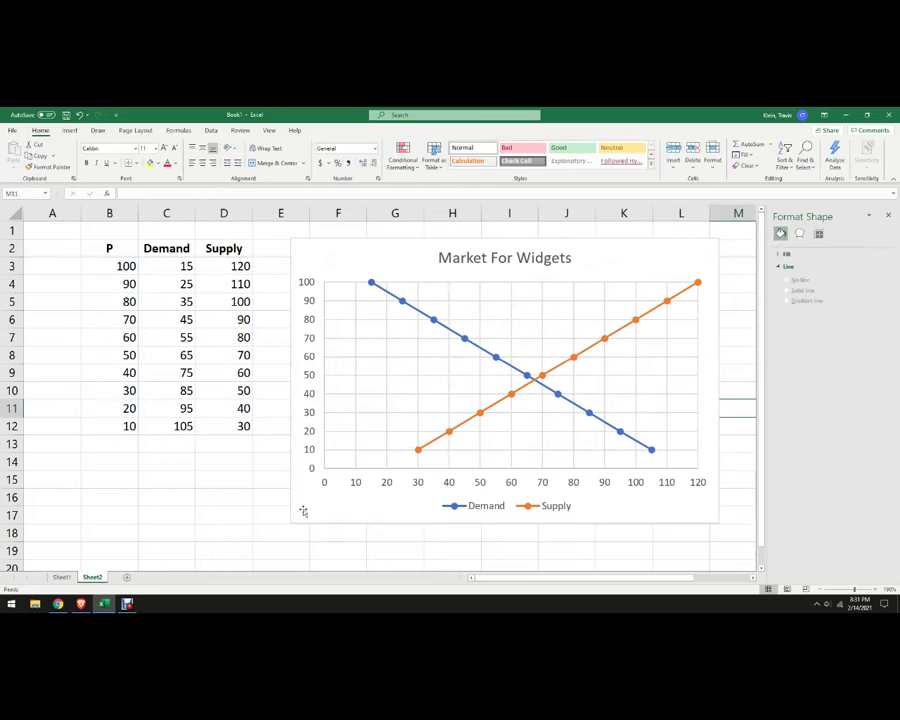